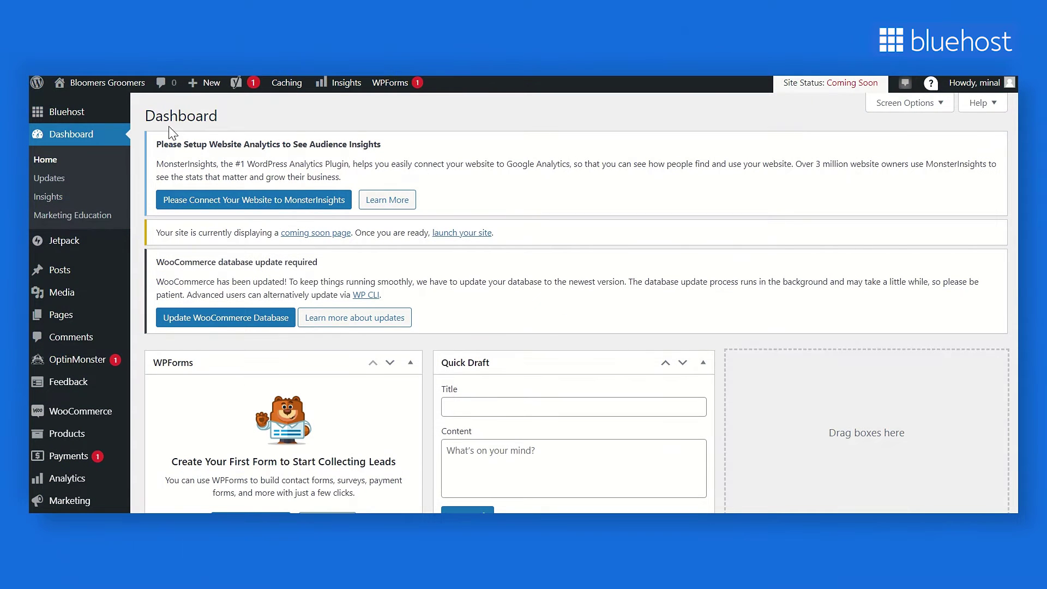
Open the Bluehost home page to locate the Yoast SEO add-on among the additional features.
left_click(103, 110)
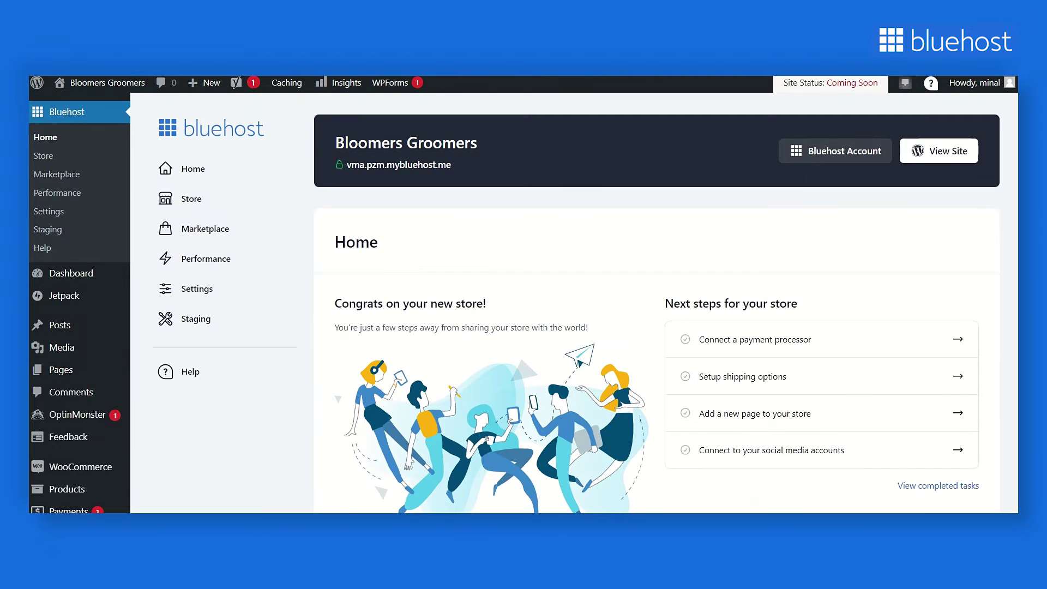
scroll(572, 327, "down", 3)
scroll(572, 328, "down", 3)
scroll(1011, 392, "down", 5)
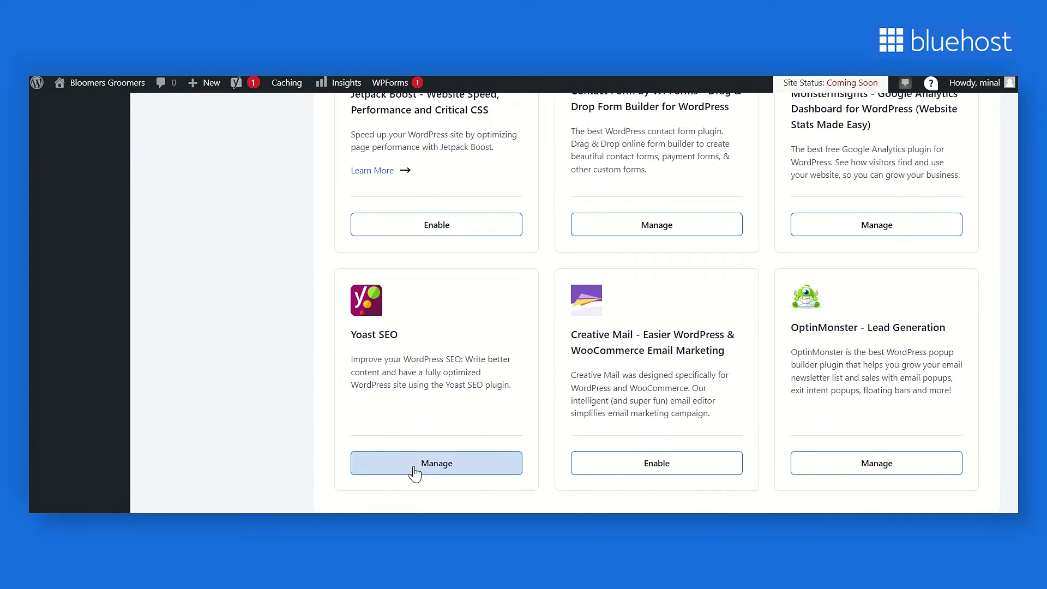
scroll(573, 327, "up", 4)
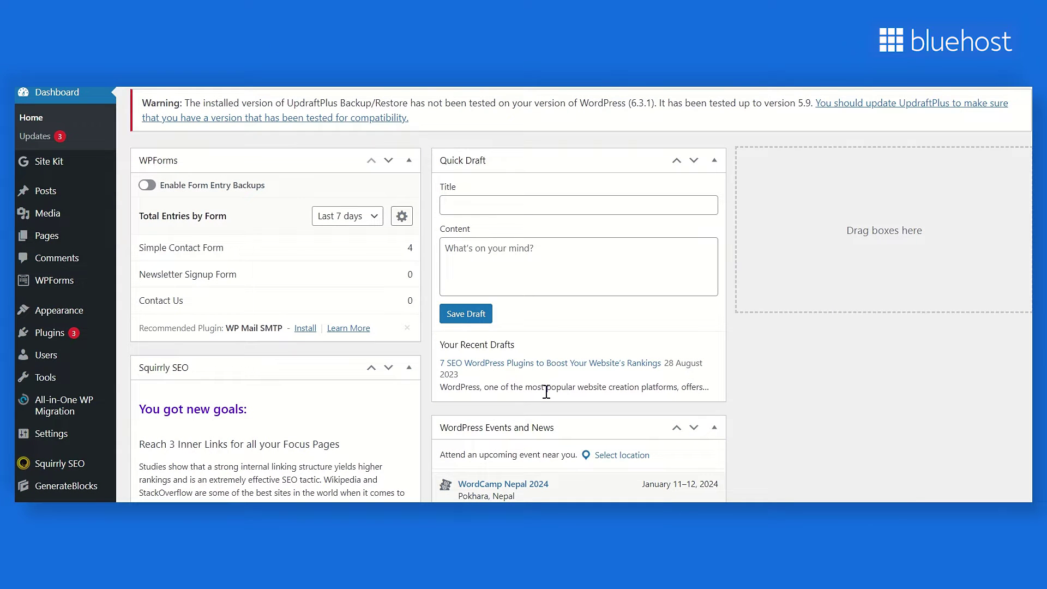
mouse_move(48, 332)
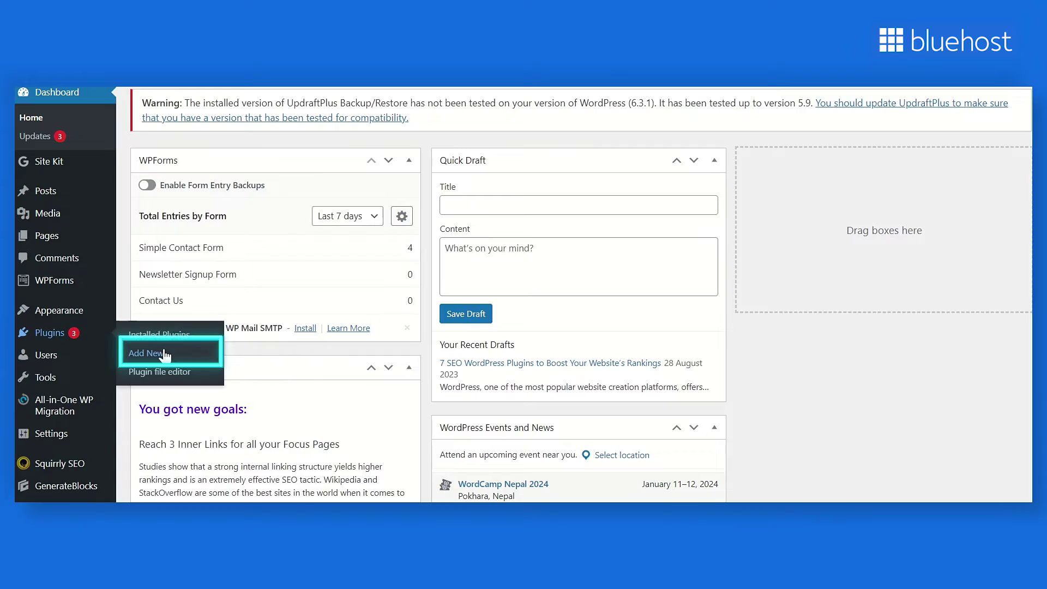
Search the plugin directory for 'yoast' and install the Yoast SEO plugin.
left_click(164, 354)
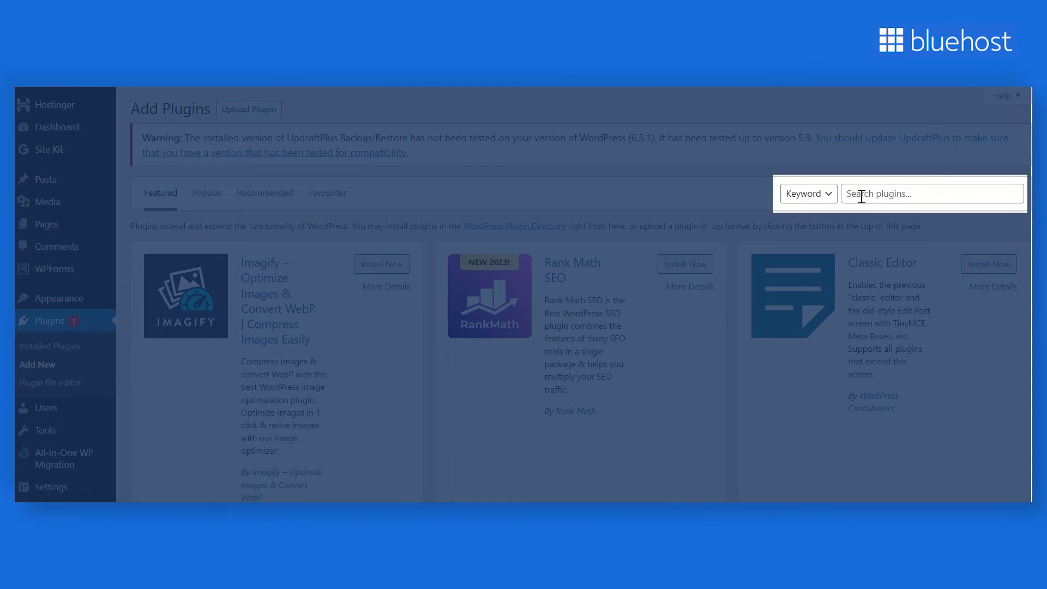
left_click(861, 197)
type("yoast")
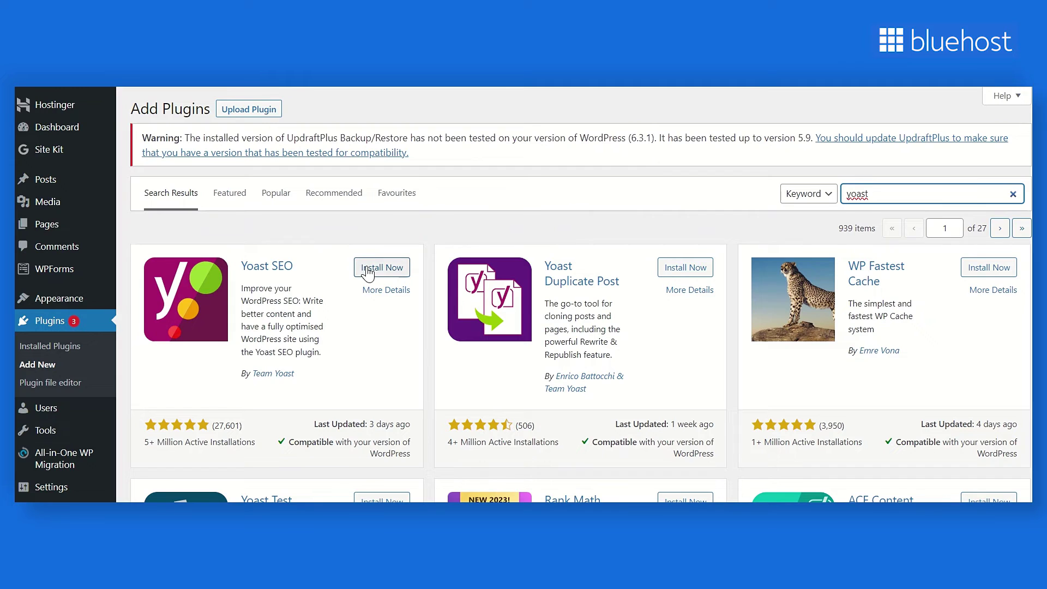
left_click(368, 274)
left_click(367, 274)
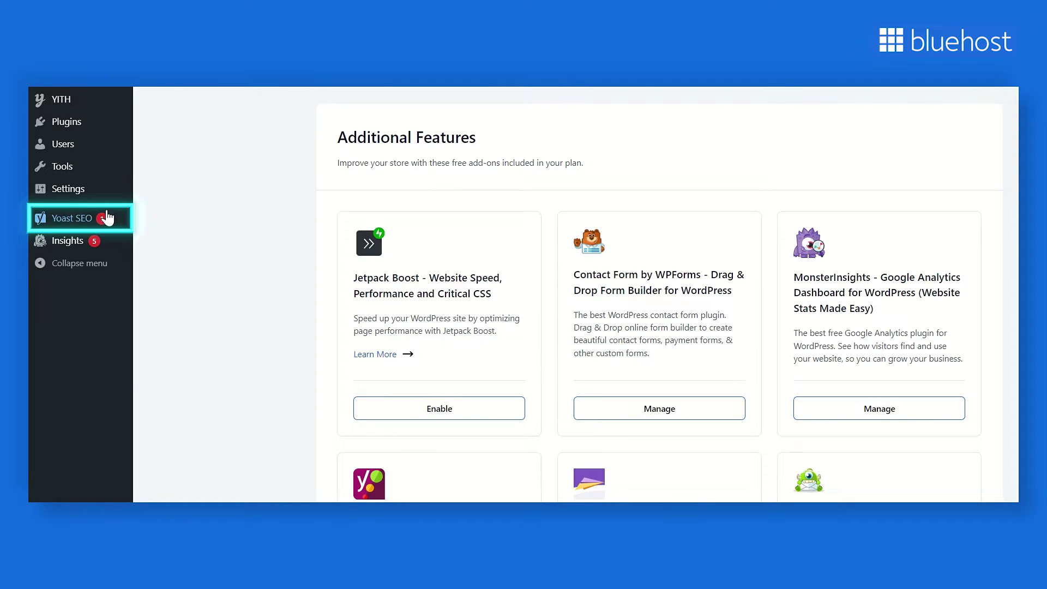
mouse_move(73, 219)
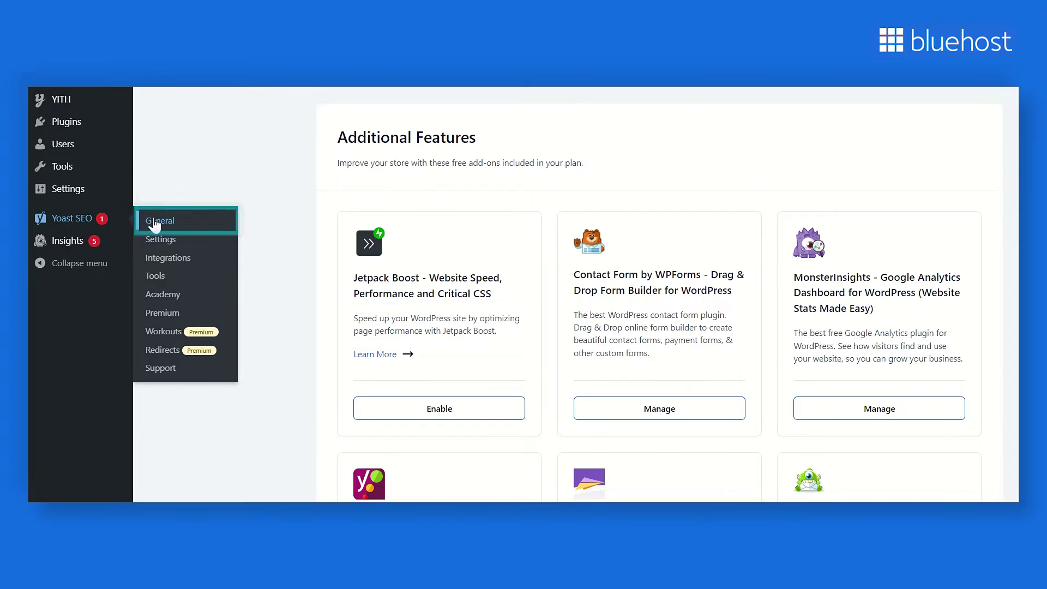
Launch first-time configuration from Yoast SEO > General and continue past SEO data optimization.
left_click(154, 223)
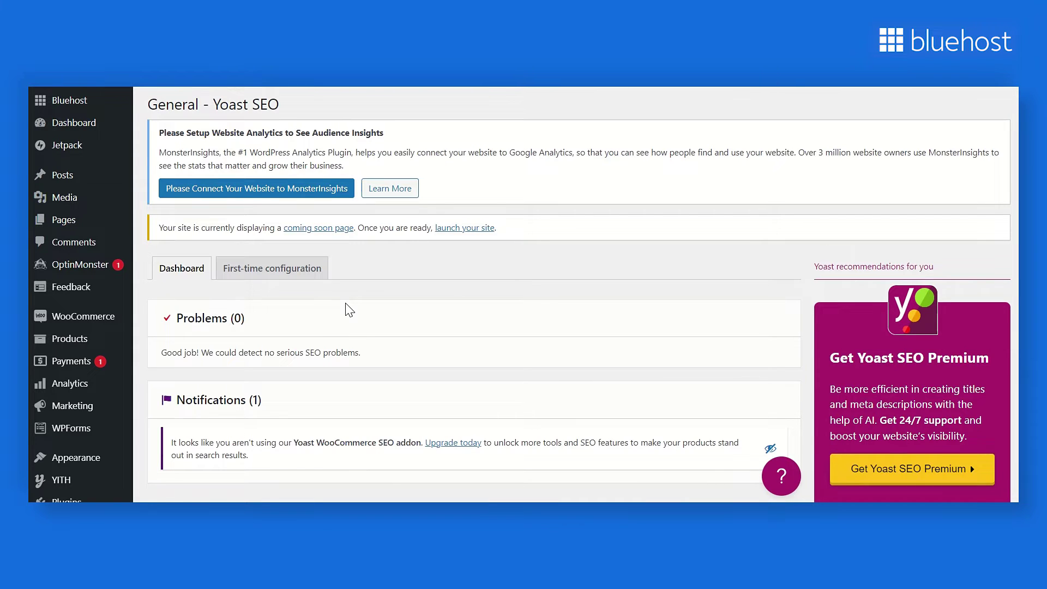
left_click(304, 272)
scroll(379, 446, "down", 2)
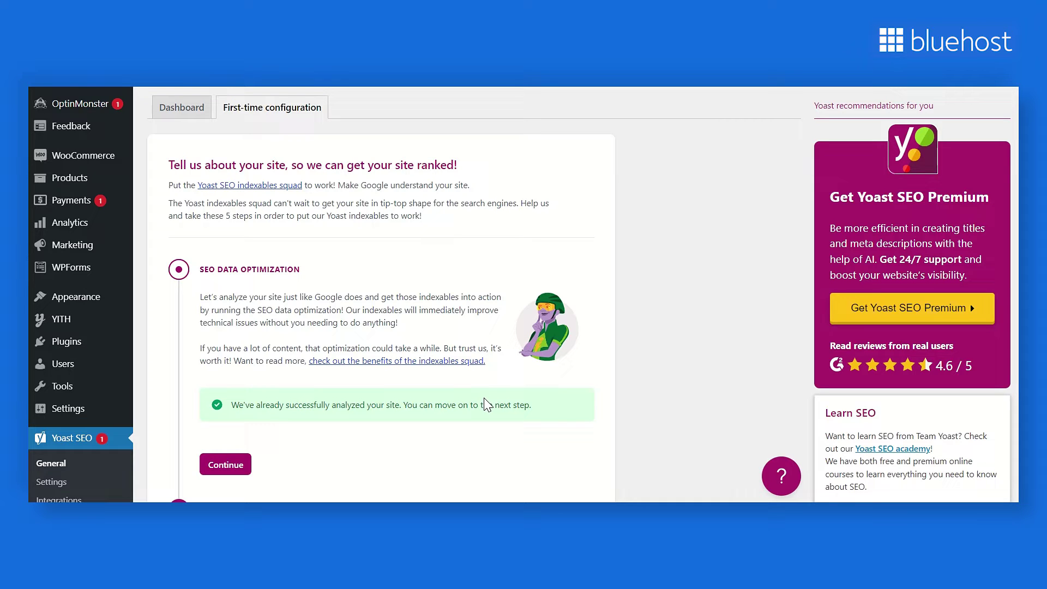
left_click(226, 464)
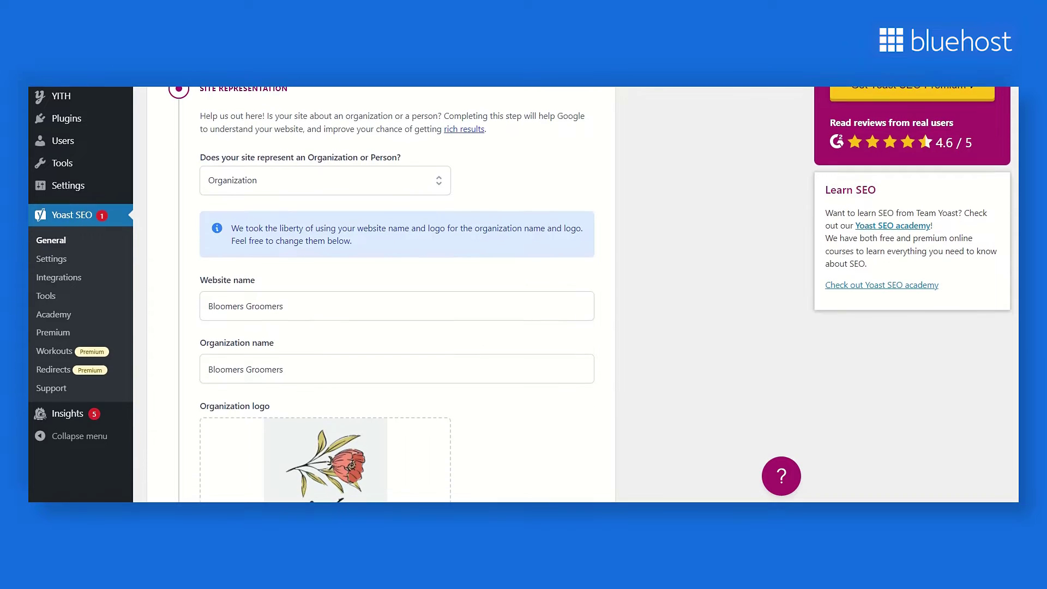
scroll(524, 295, "down", 1)
scroll(523, 295, "down", 1)
scroll(523, 295, "down", 1)
scroll(523, 294, "down", 1)
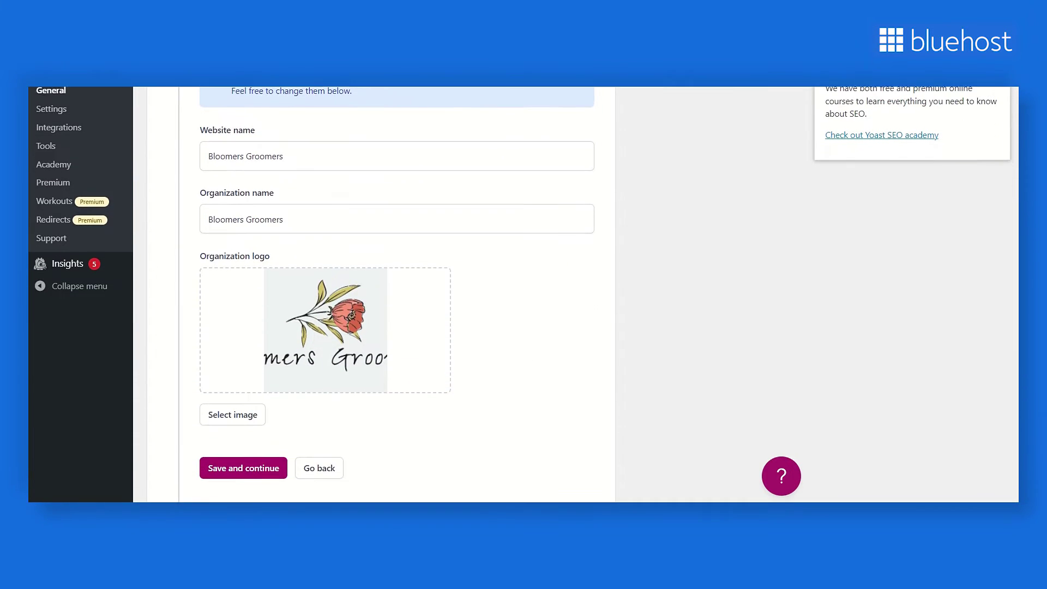
Save the Bloomers Groomers organization details and add its Facebook profile address.
left_click(273, 466)
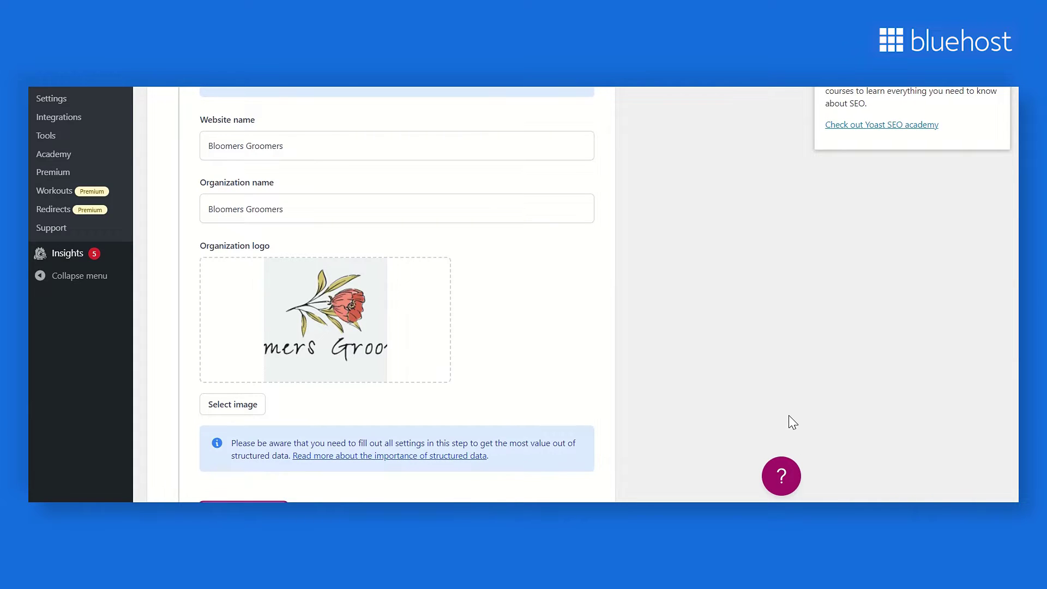
scroll(789, 421, "down", 3)
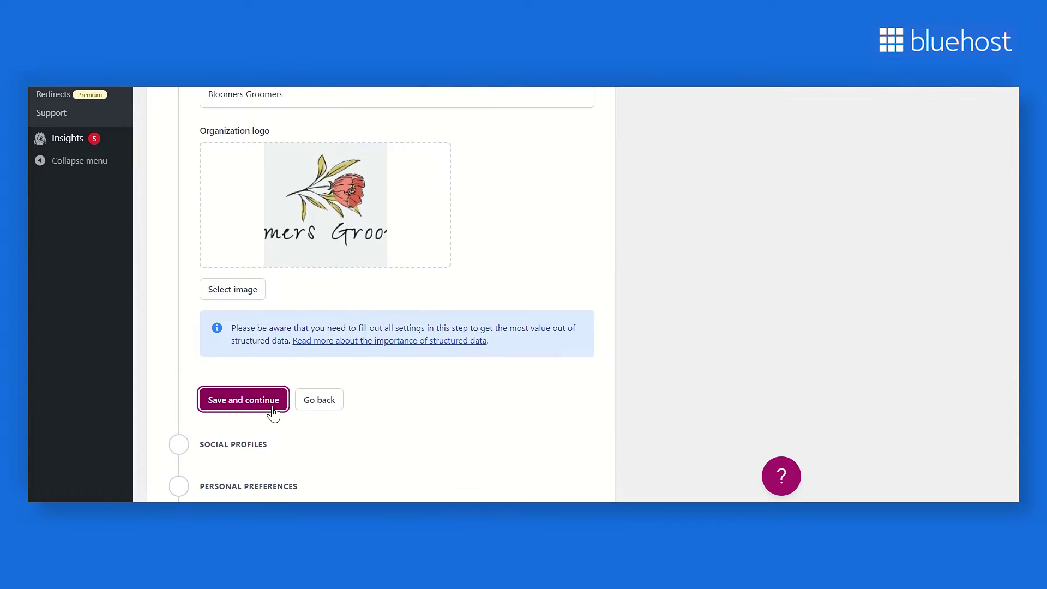
left_click(270, 408)
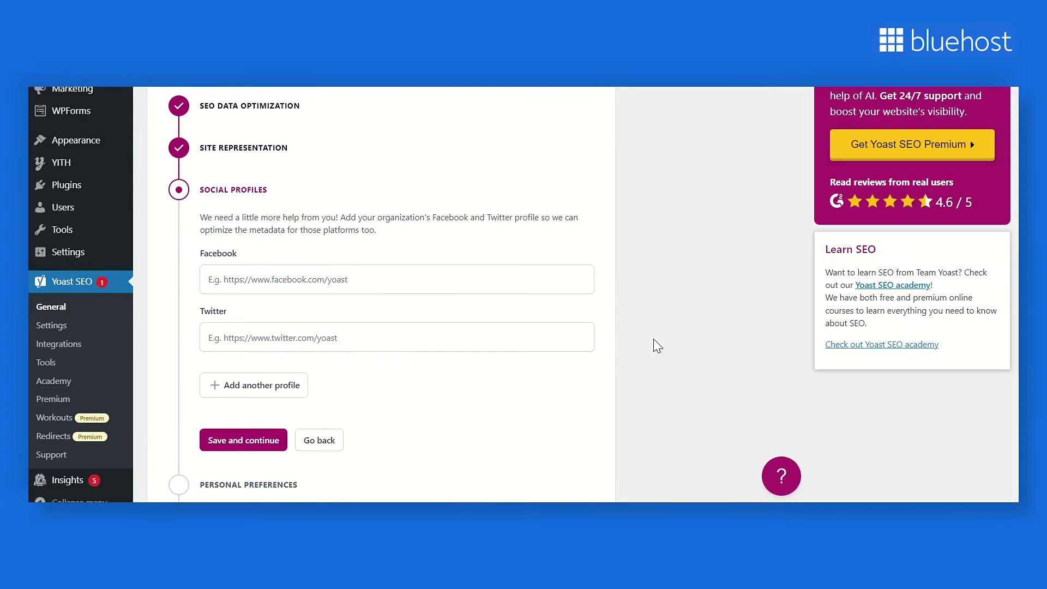
left_click(336, 278)
type("https://www.facebook.com/bloomersgroomers")
left_click(357, 373)
left_click(270, 443)
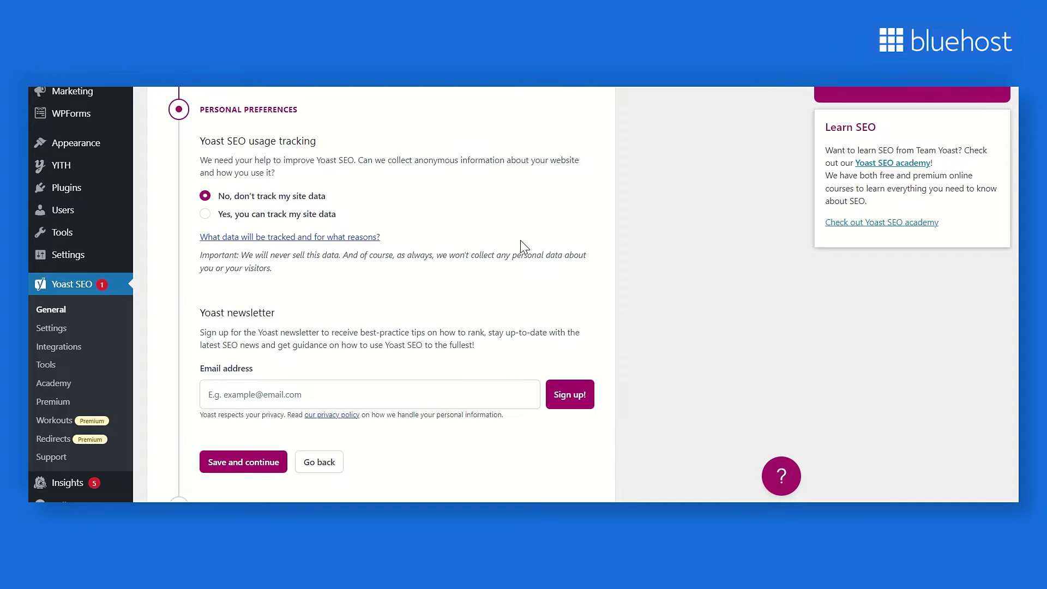
Choose not to track site data and finish the first-time configuration.
left_click(227, 215)
left_click(229, 198)
left_click(237, 462)
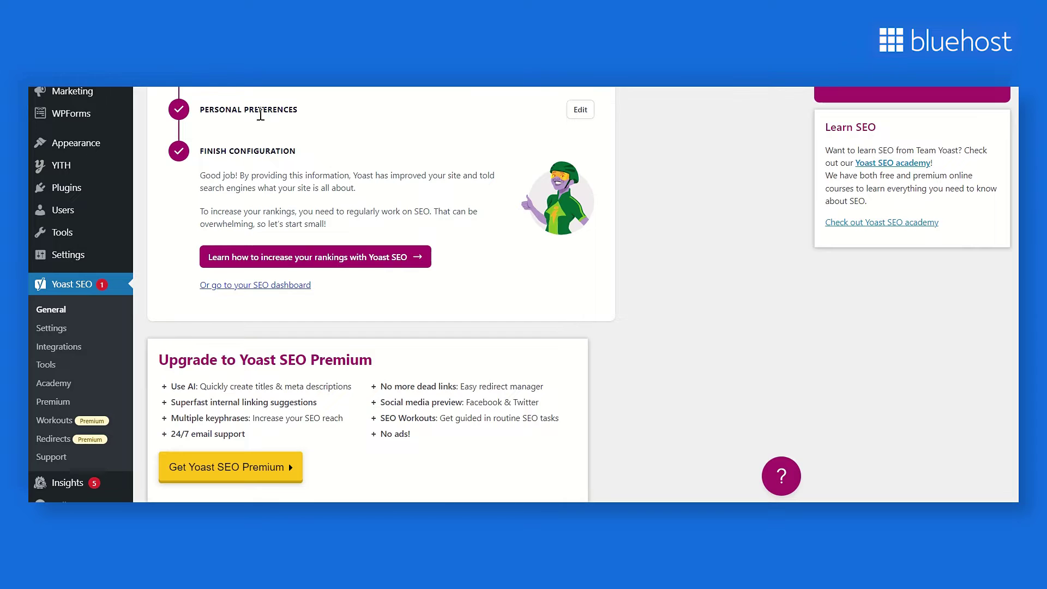
scroll(818, 311, "down", 1)
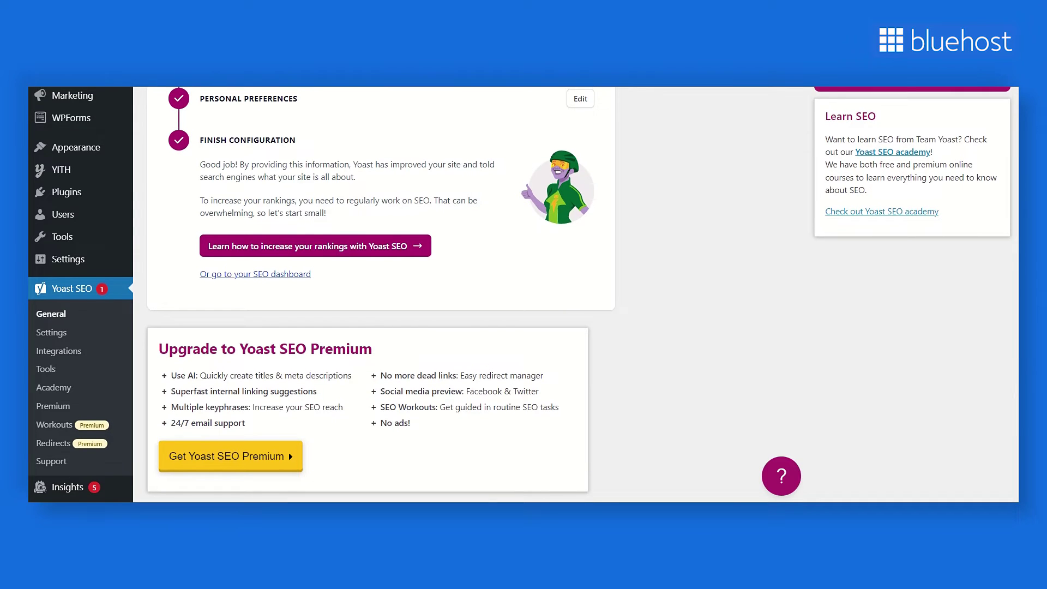
scroll(840, 239, "up", 3)
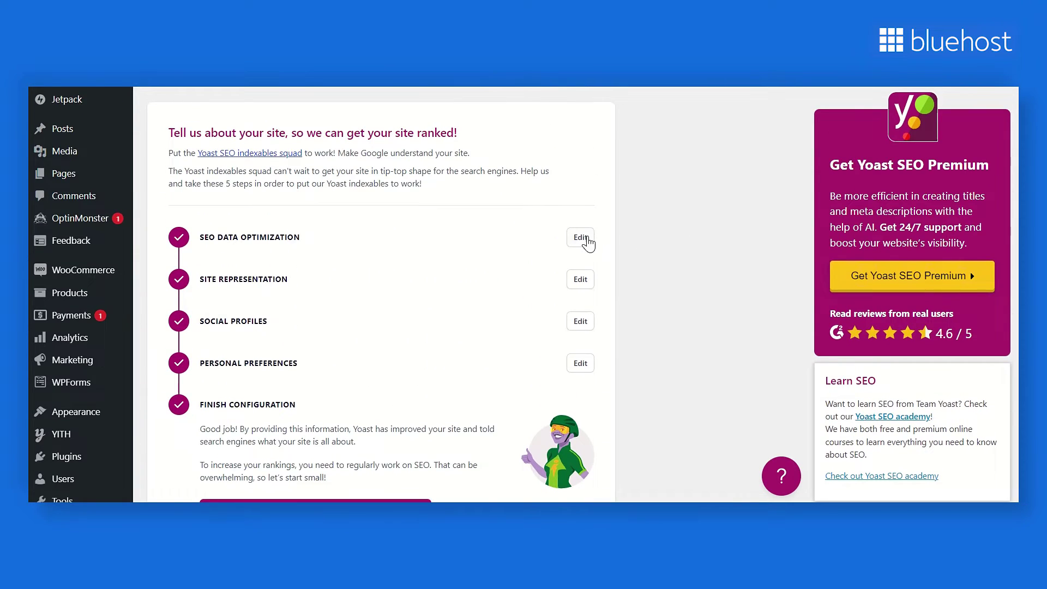
Reopen the SEO Data Optimization step through its Edit link.
left_click(581, 238)
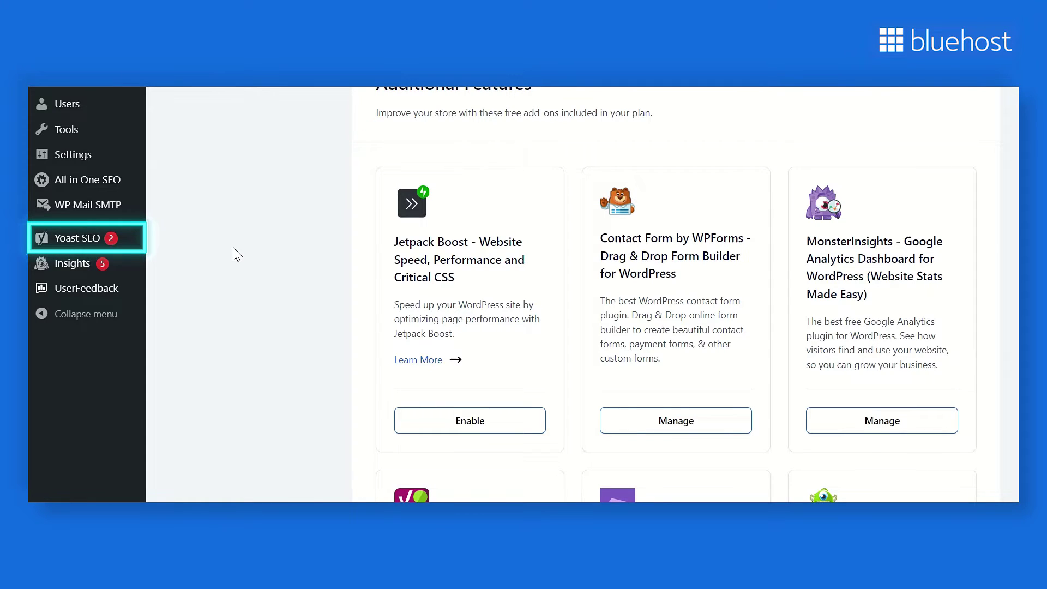
Add a variable to the Homepage SEO title and write the Bloomers Groomers welcome meta description.
mouse_move(78, 237)
left_click(210, 264)
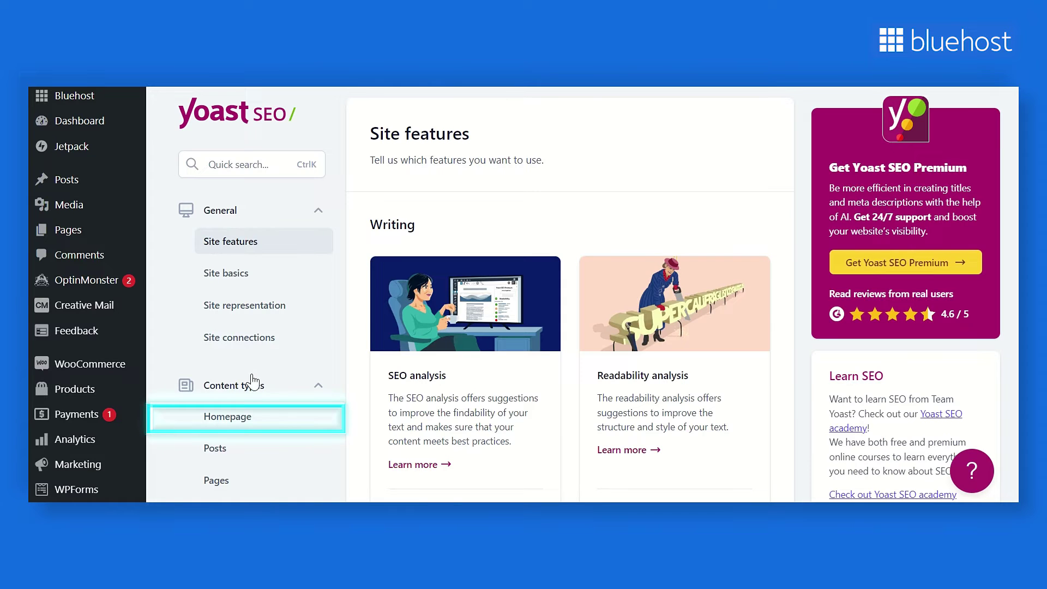
left_click(245, 423)
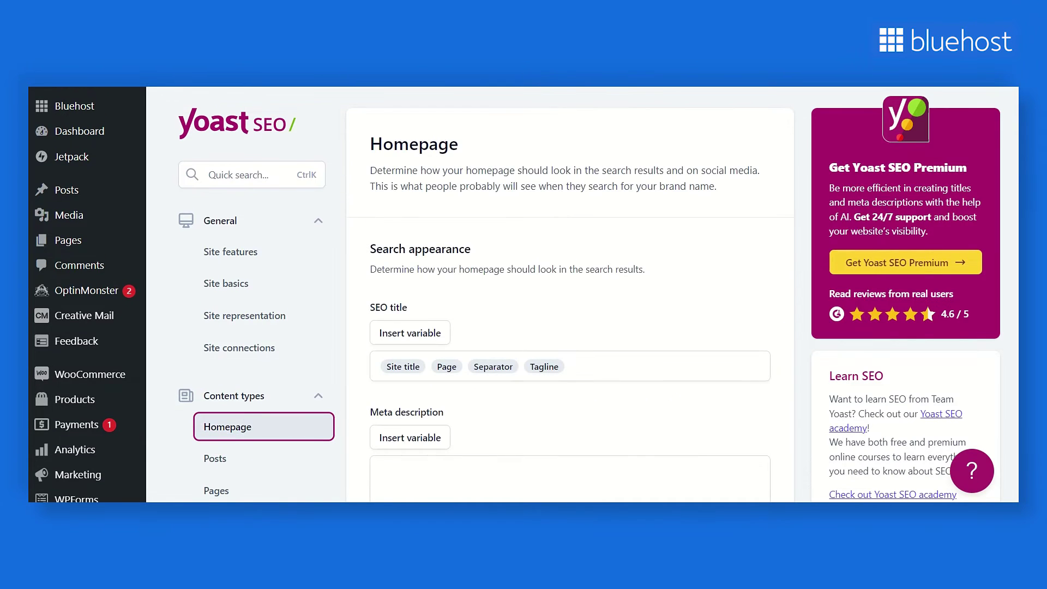
scroll(414, 295, "down", 2)
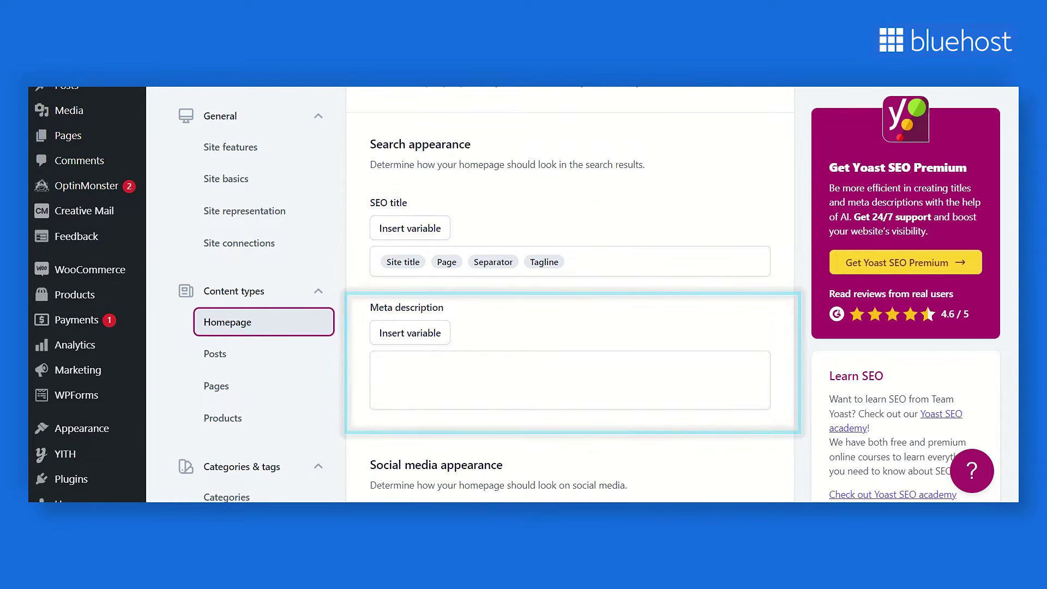
left_click(431, 231)
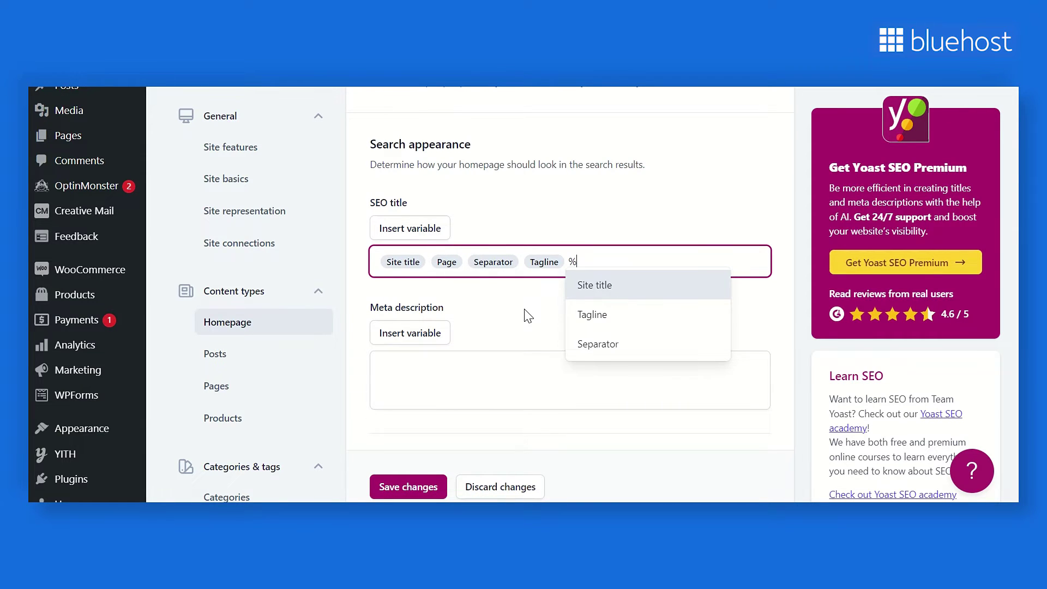
key("Tab")
key("Tab")
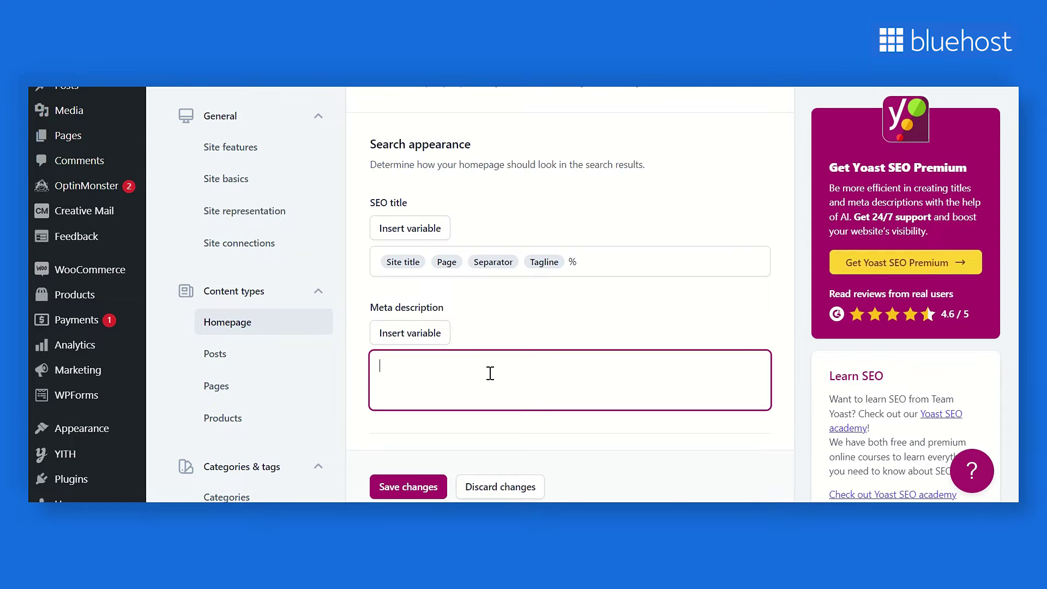
type("Welcome to Bloomers Groomers. This is the meta description for the website. Keep the character limit up to 155 characters.")
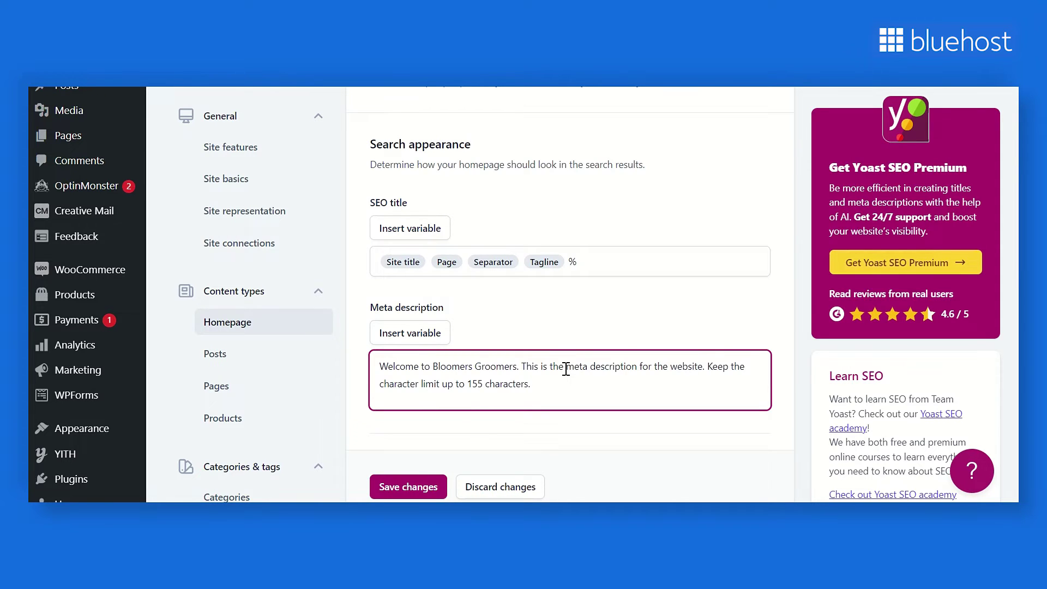
scroll(565, 369, "down", 1)
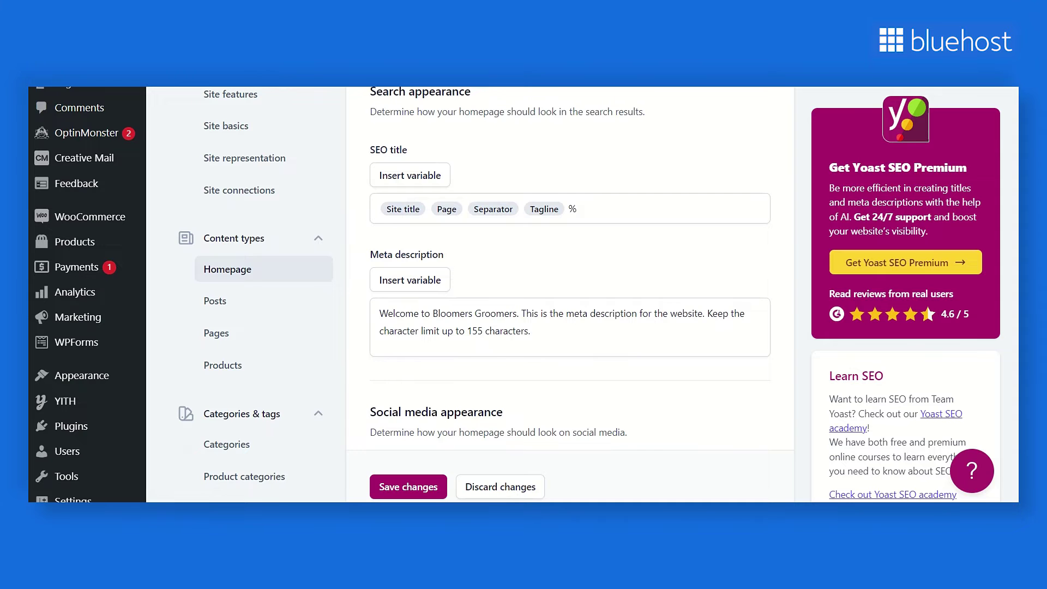
scroll(524, 295, "down", 2)
scroll(524, 294, "down", 1)
scroll(524, 294, "down", 1)
scroll(523, 294, "down", 1)
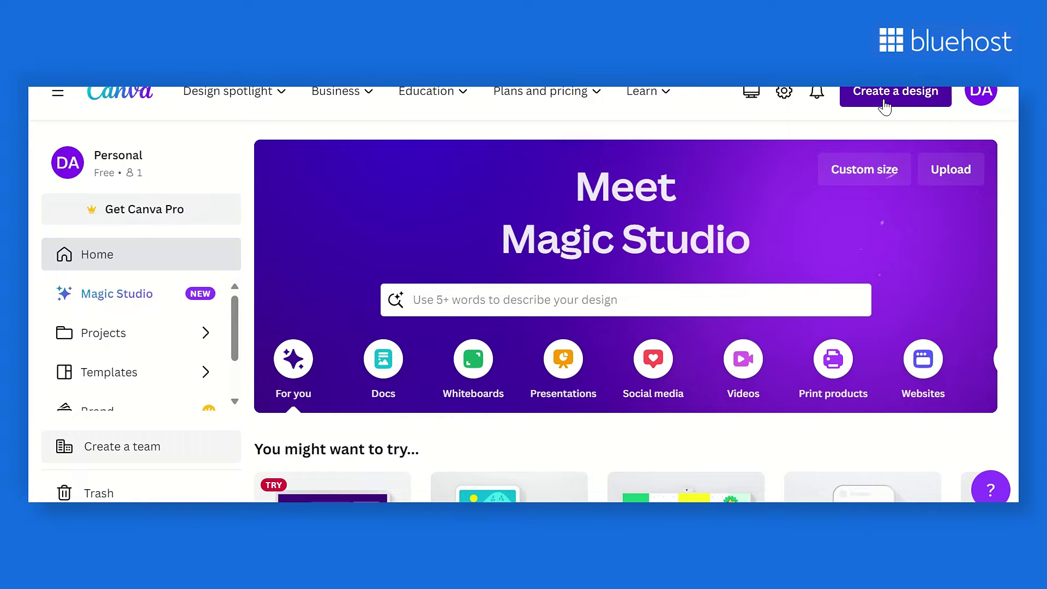
left_click(884, 103)
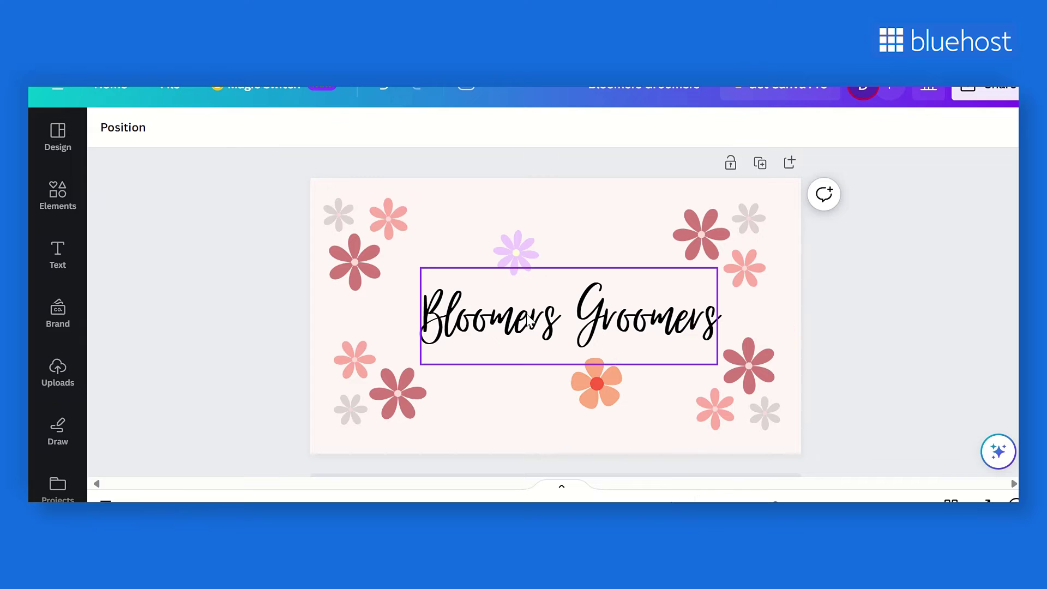
left_click(527, 320)
left_click(405, 391)
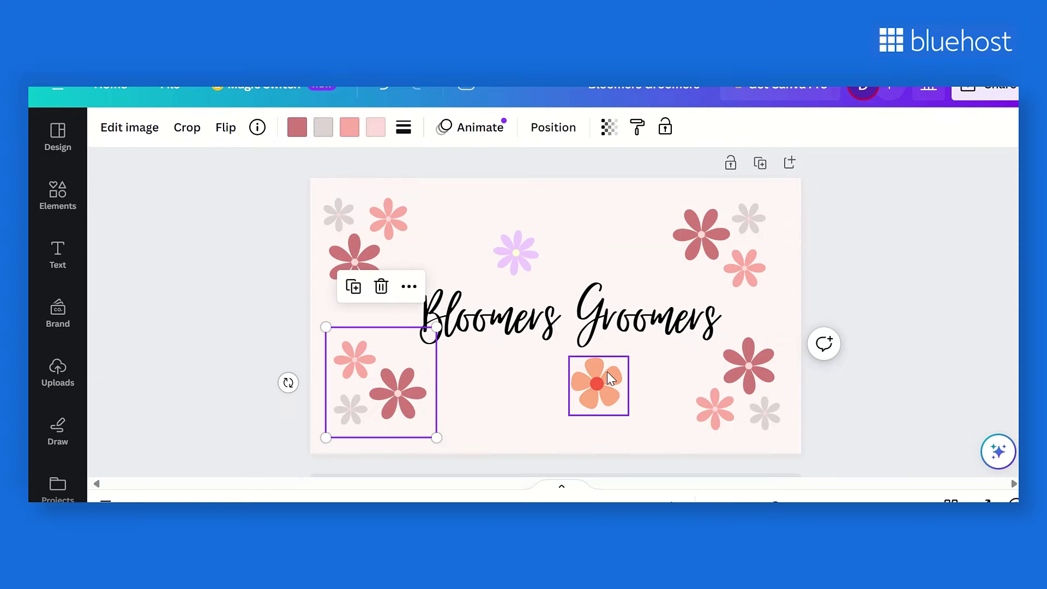
left_click(605, 375)
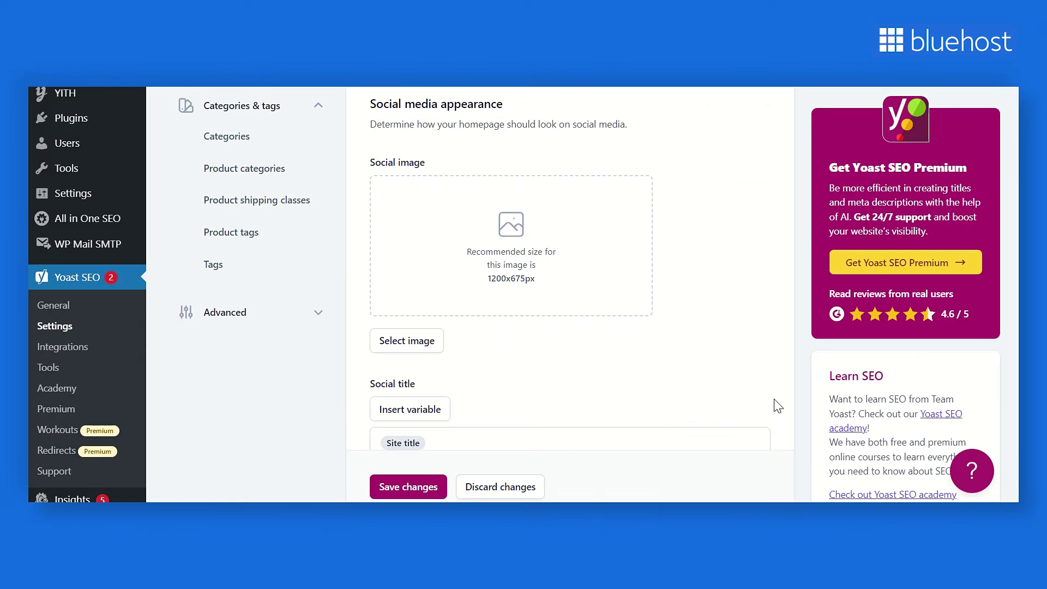
Insert Separator and Tagline into the homepage social title, add the welcome description, and save.
left_click(434, 341)
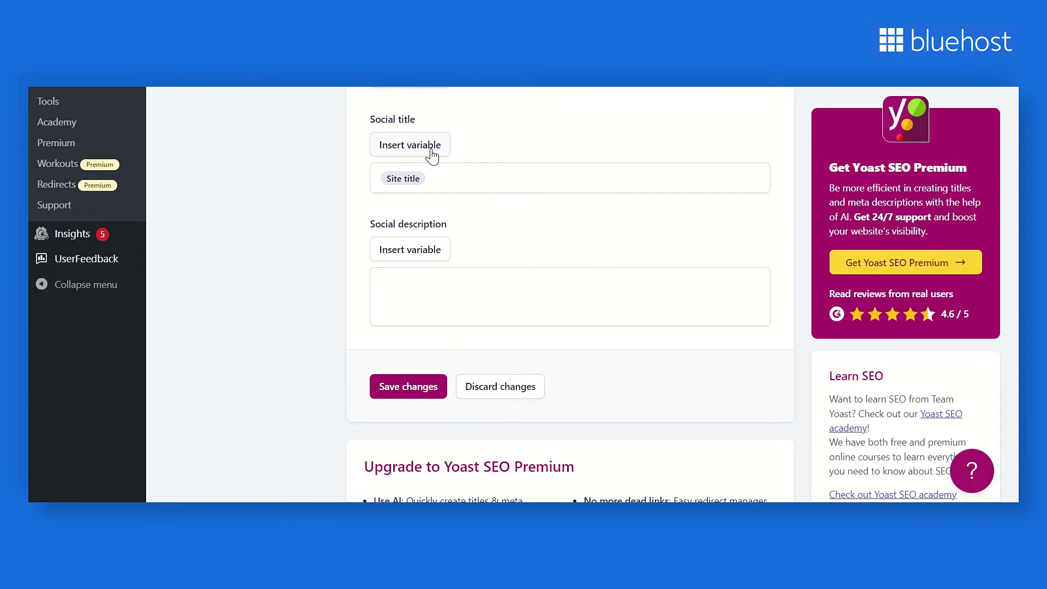
left_click(432, 156)
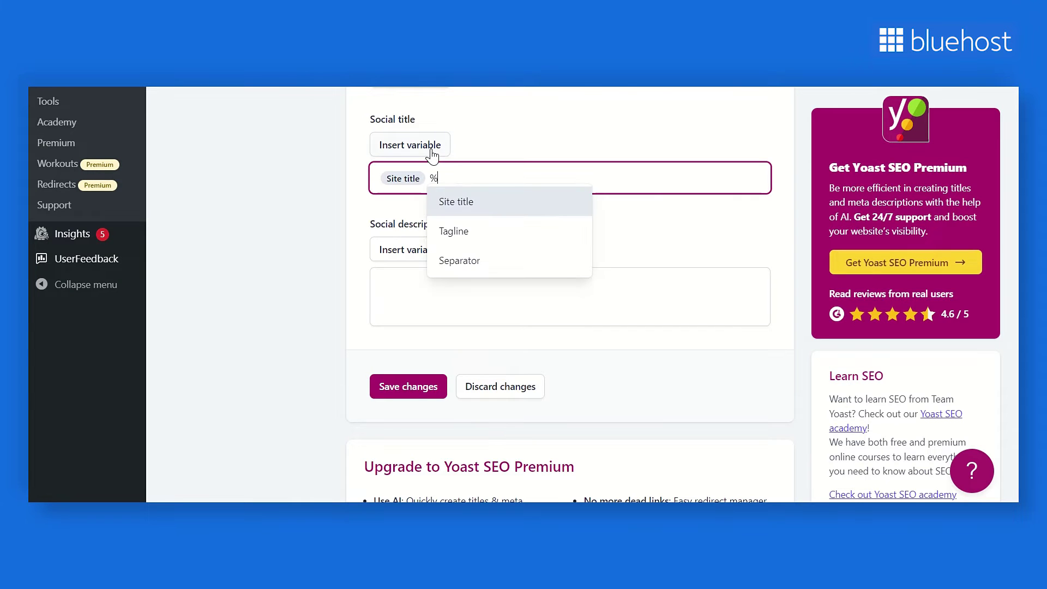
left_click(474, 236)
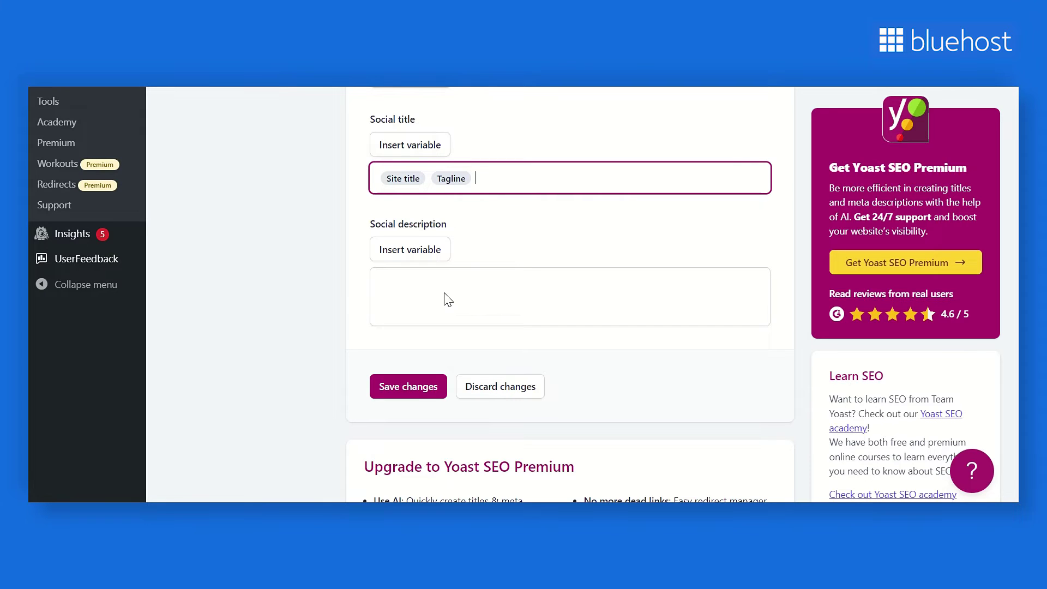
key("Tab")
key("Tab")
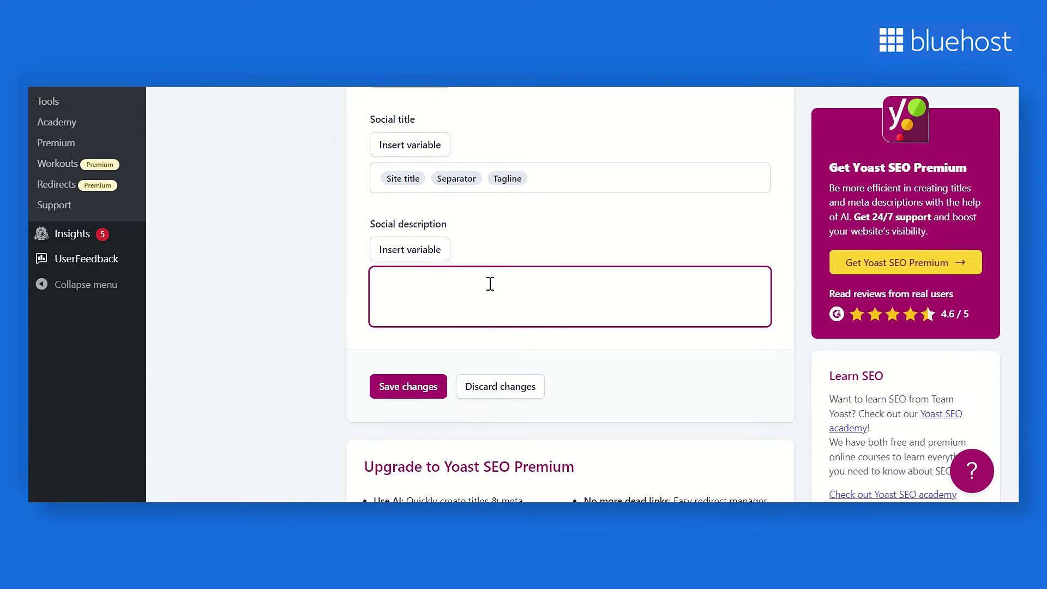
type("Welcome to Bloomers Groomers. This is the meta description for the website. Keep the character limit up to 155 characters.")
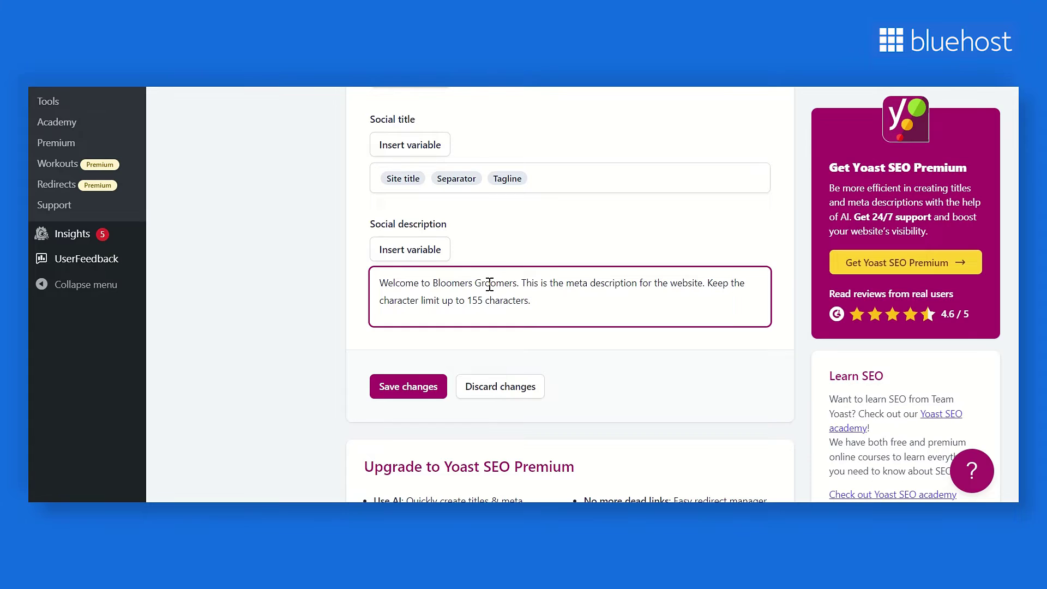
left_click(465, 353)
left_click(430, 391)
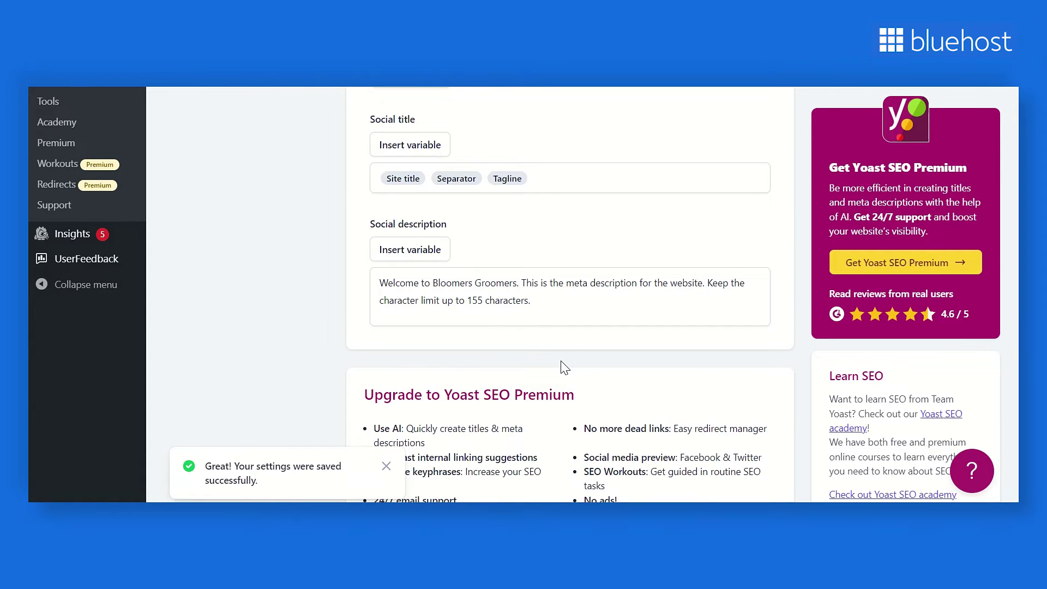
scroll(425, 373, "up", 10)
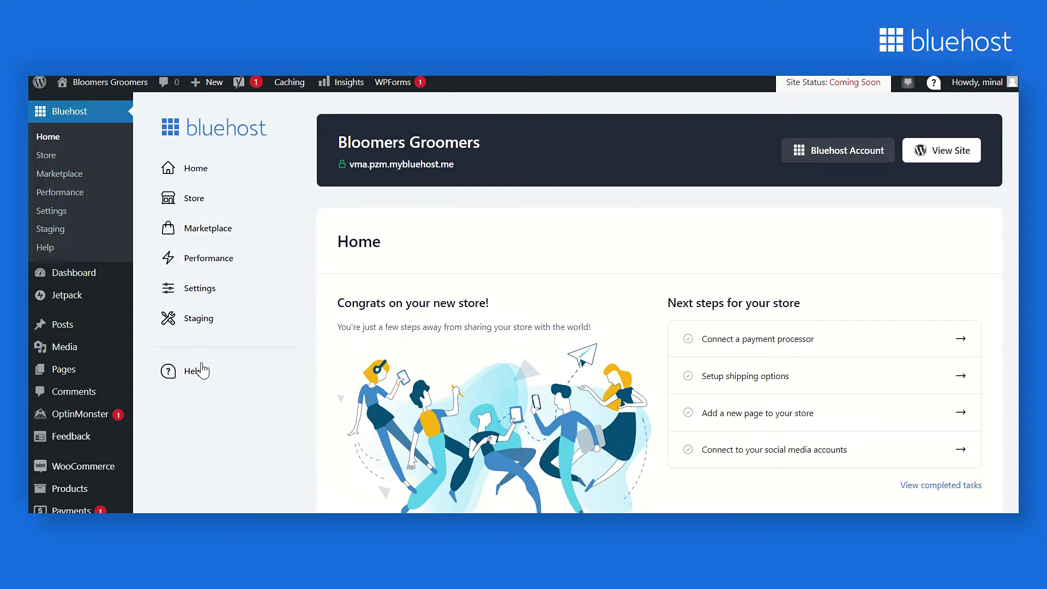
mouse_move(64, 369)
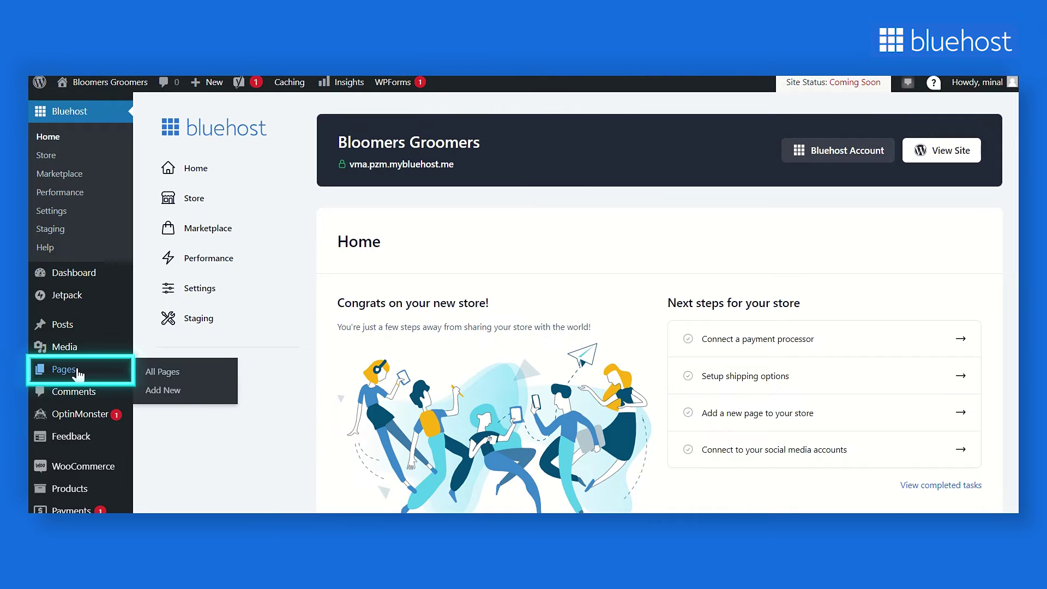
Edit the About page from All Pages and show its Yoast SEO panel.
left_click(204, 379)
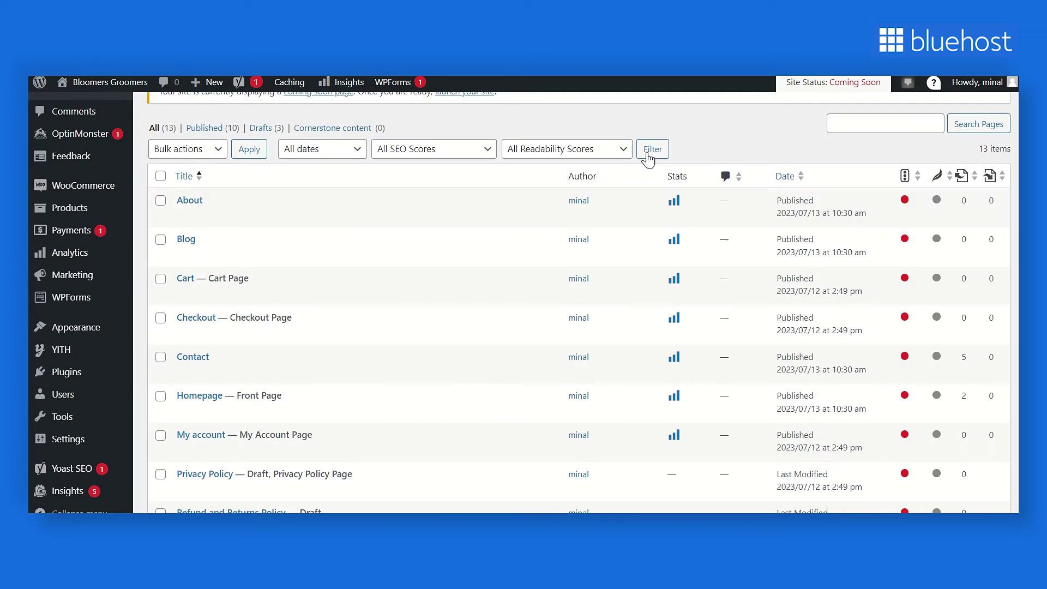
mouse_move(327, 205)
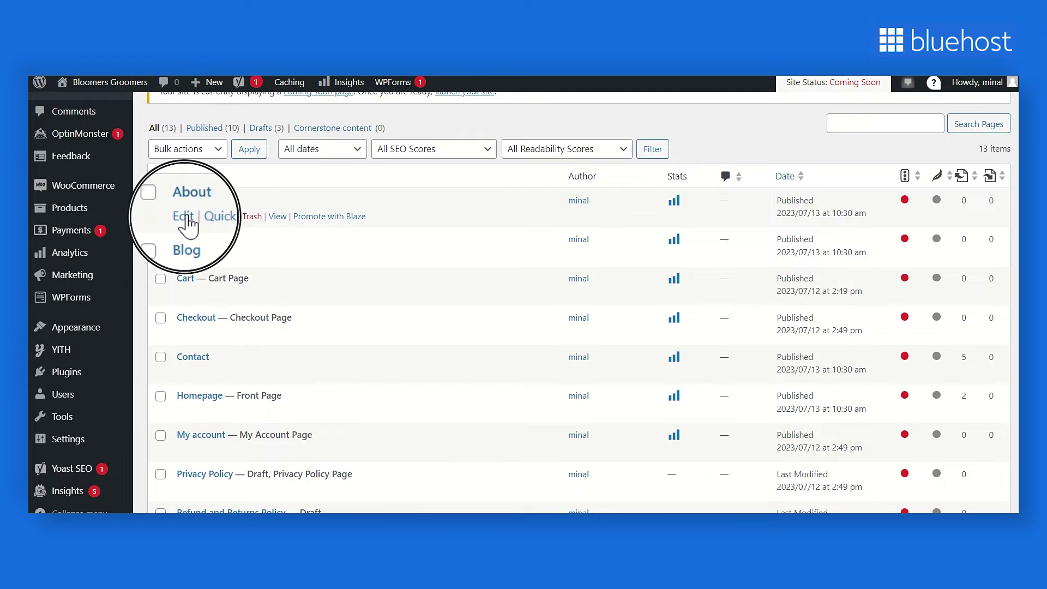
left_click(183, 217)
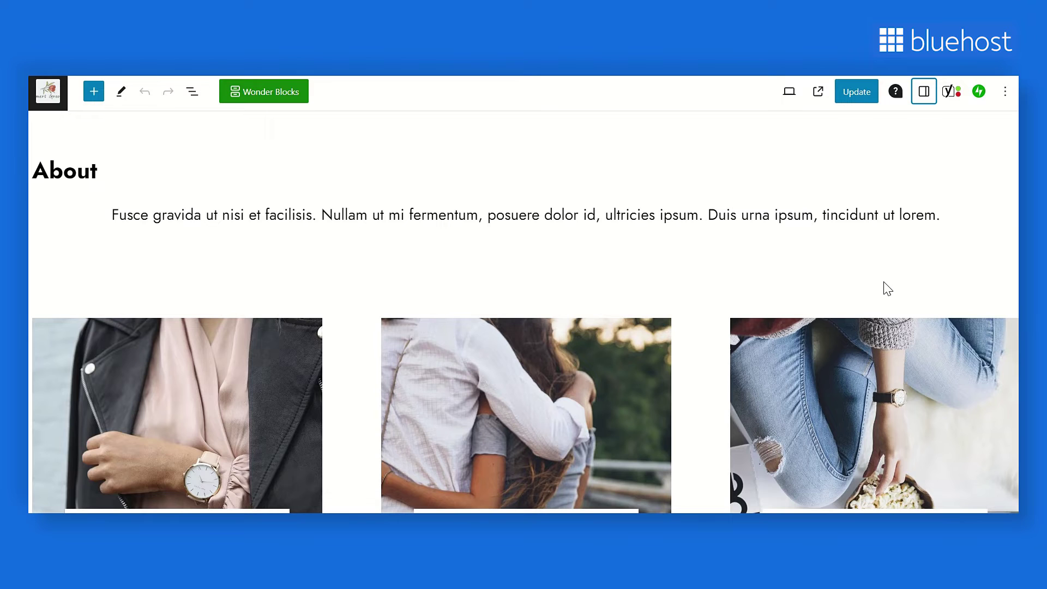
left_click(951, 91)
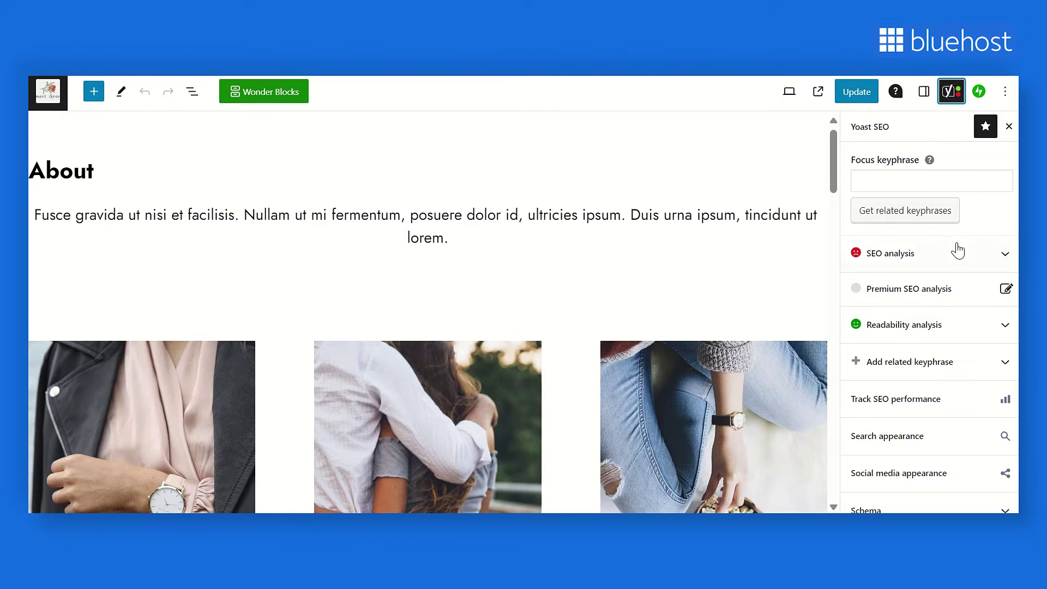
mouse_move(832, 153)
left_mouse_down()
mouse_move(829, 392)
mouse_move(825, 370)
left_mouse_up()
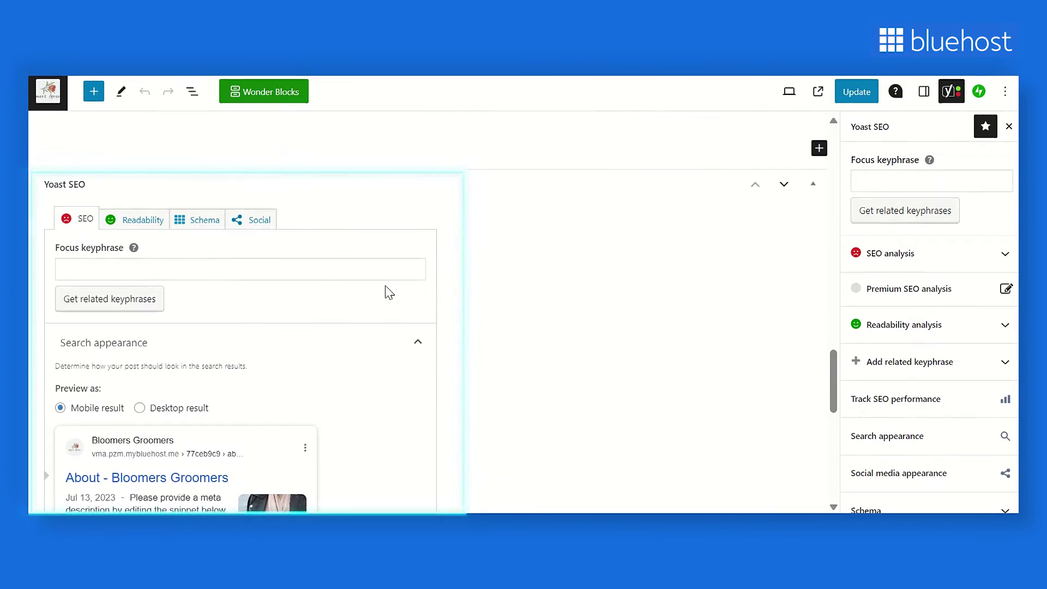
scroll(493, 385, "down", 2)
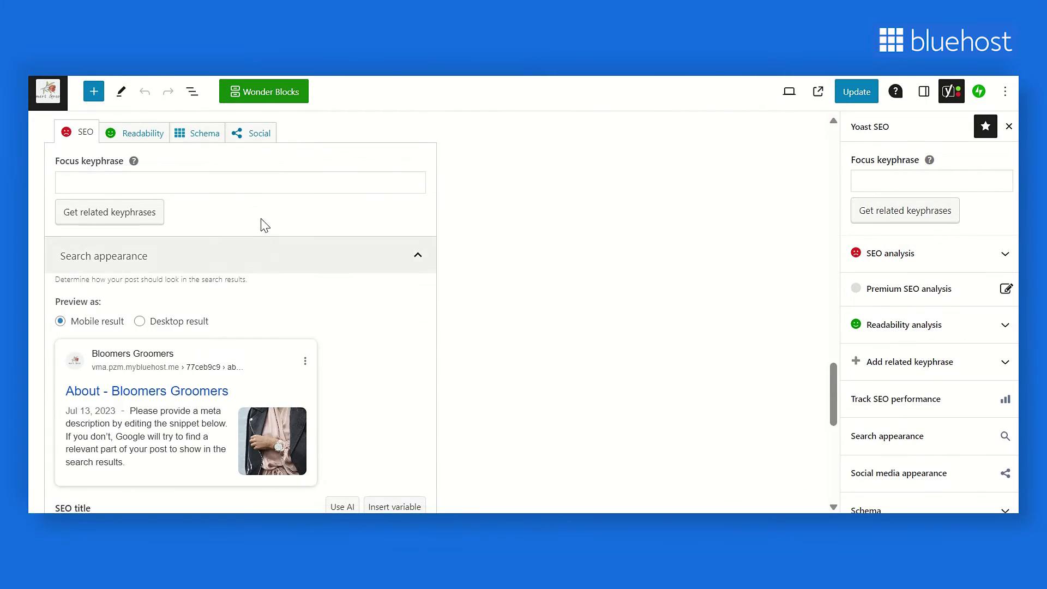
type("bloomers groomers")
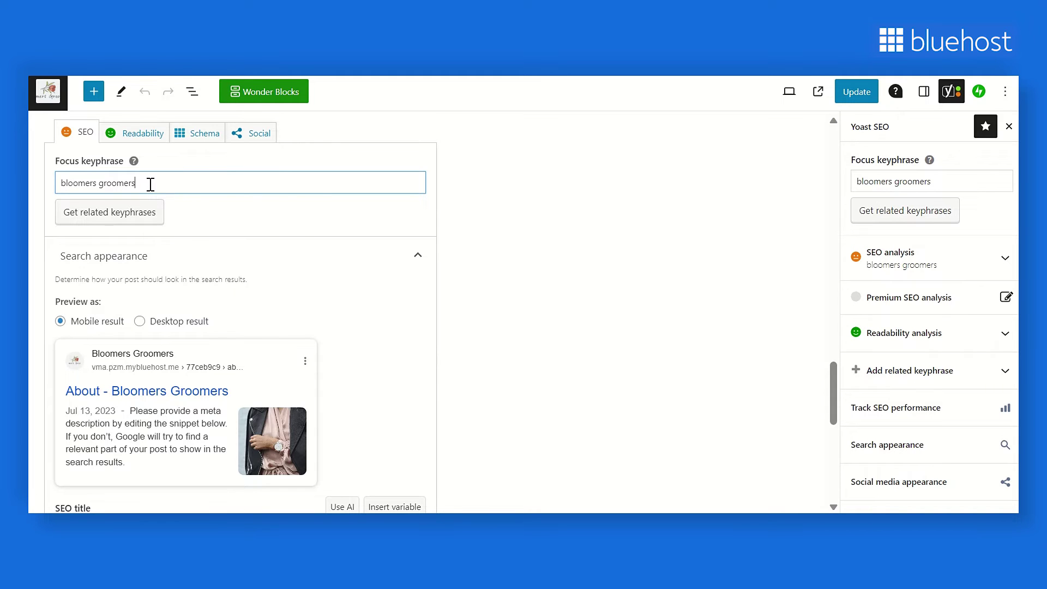
scroll(253, 378, "down", 4)
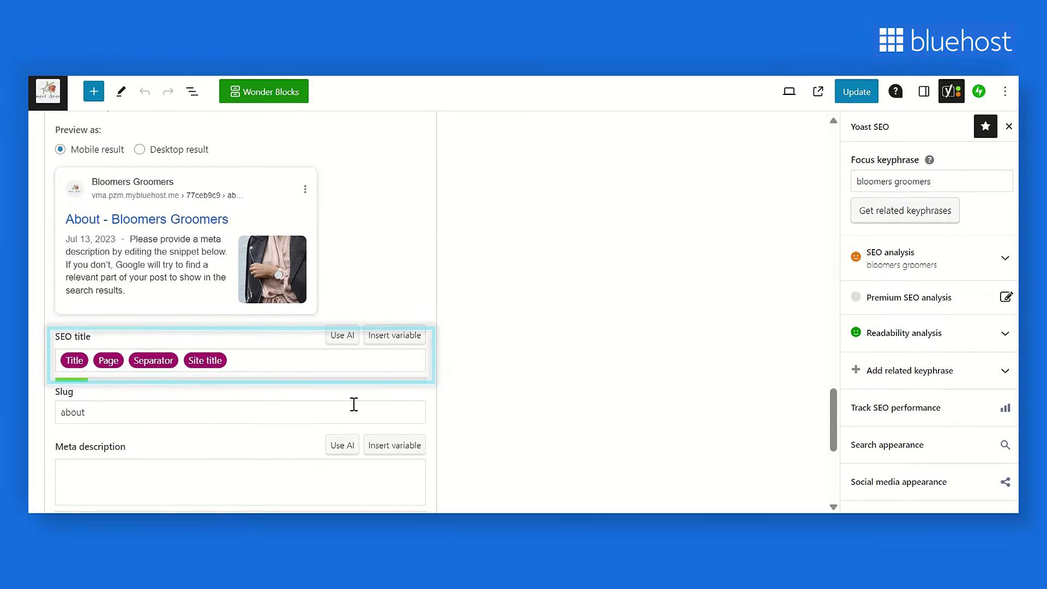
Enter focus keyphrase 'bloomers groomers' and the welcome meta description, then update the About page.
left_click(220, 419)
left_click(194, 479)
type("Welcome to Bloomers Groomers. This is the meta description for the website. Keep the character limit up to 155 characters.")
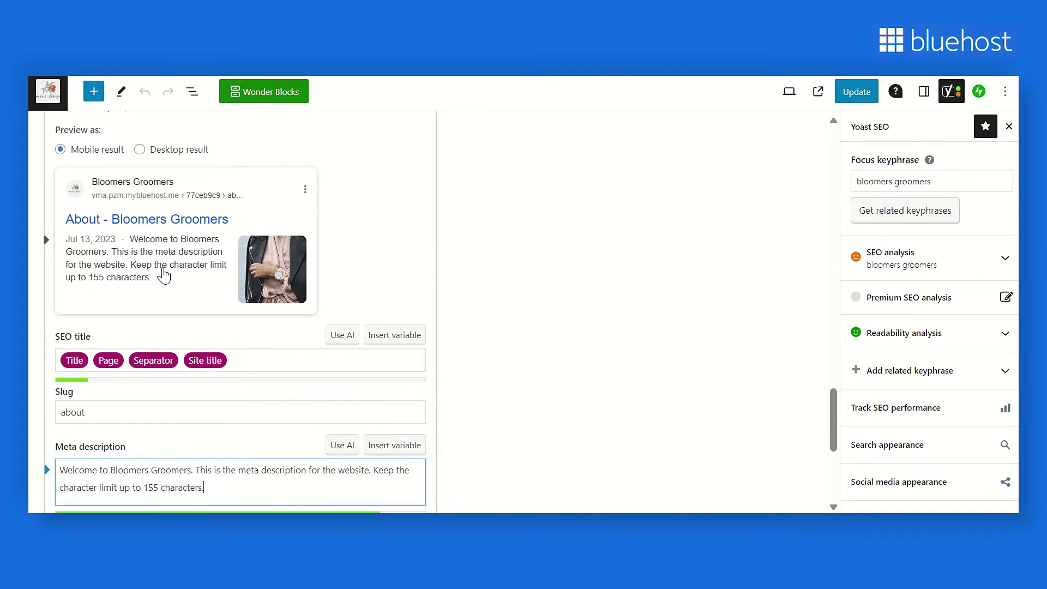
left_click(596, 437)
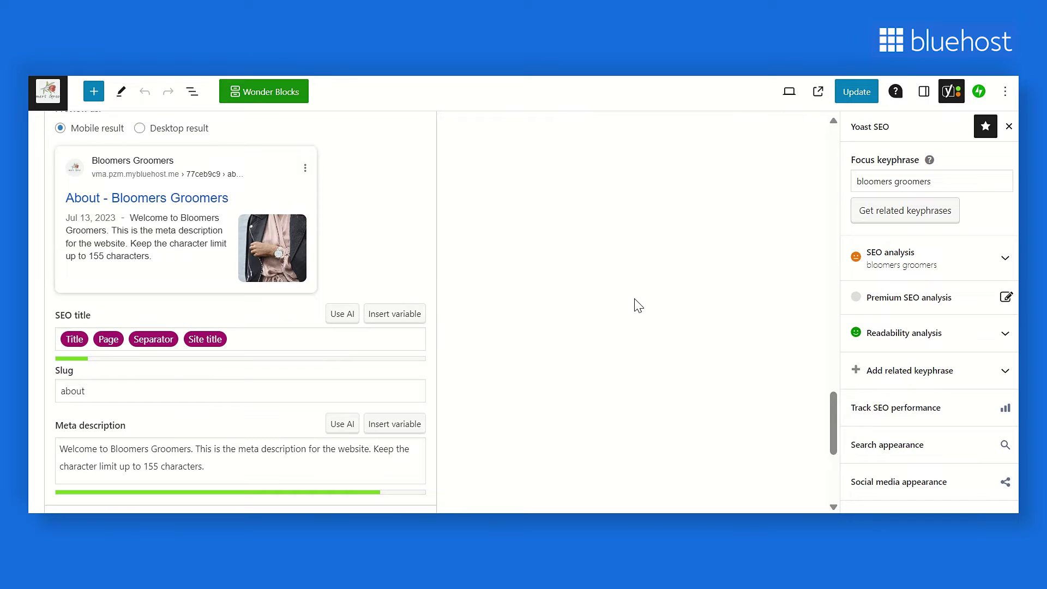
left_click(856, 97)
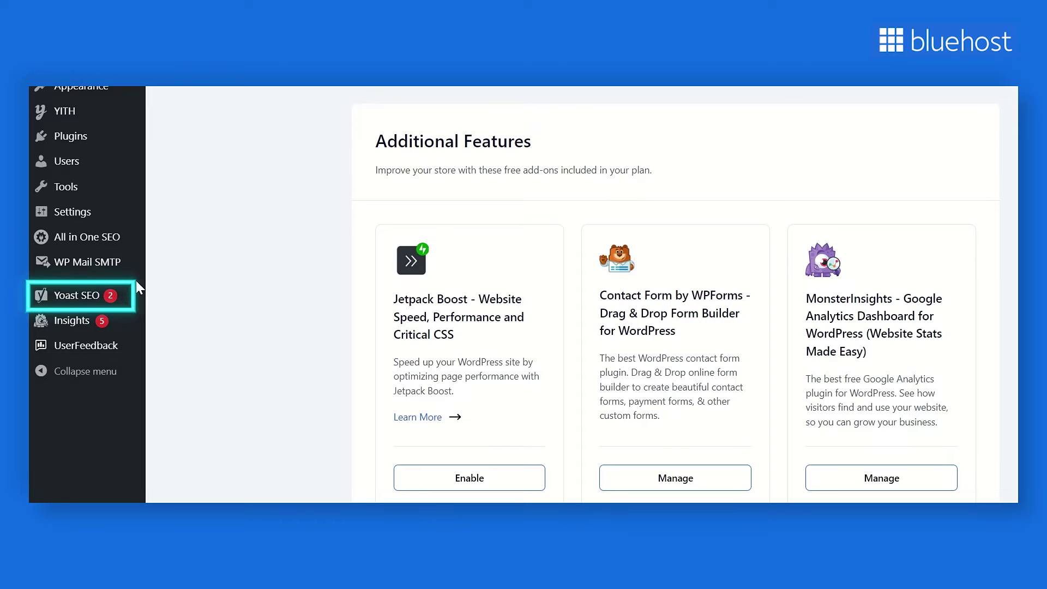
mouse_move(77, 295)
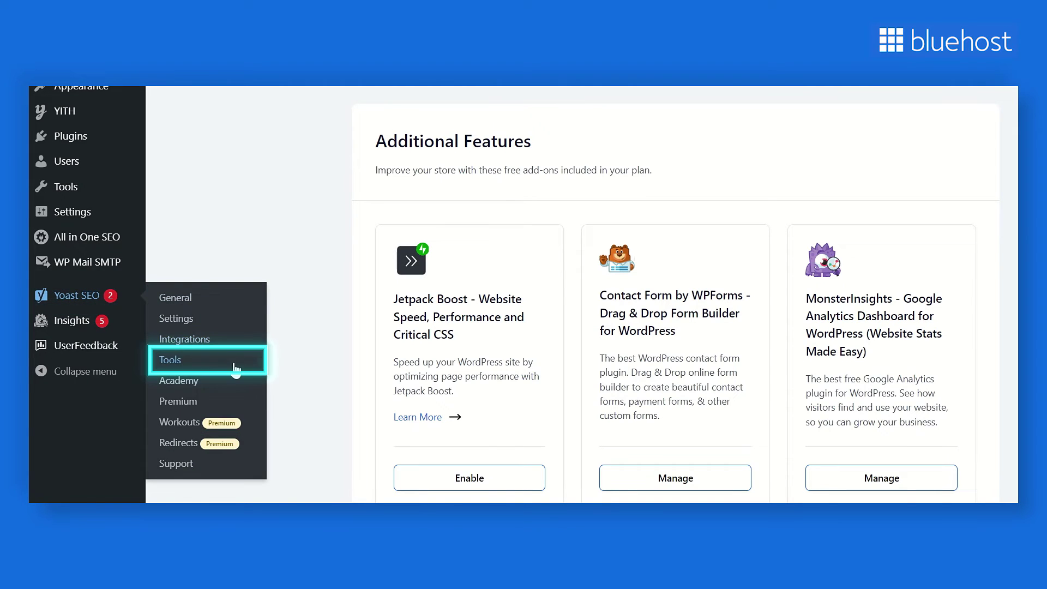
Browse the Import and Export options (export, other-plugin import, import) and open the File editor.
left_click(235, 368)
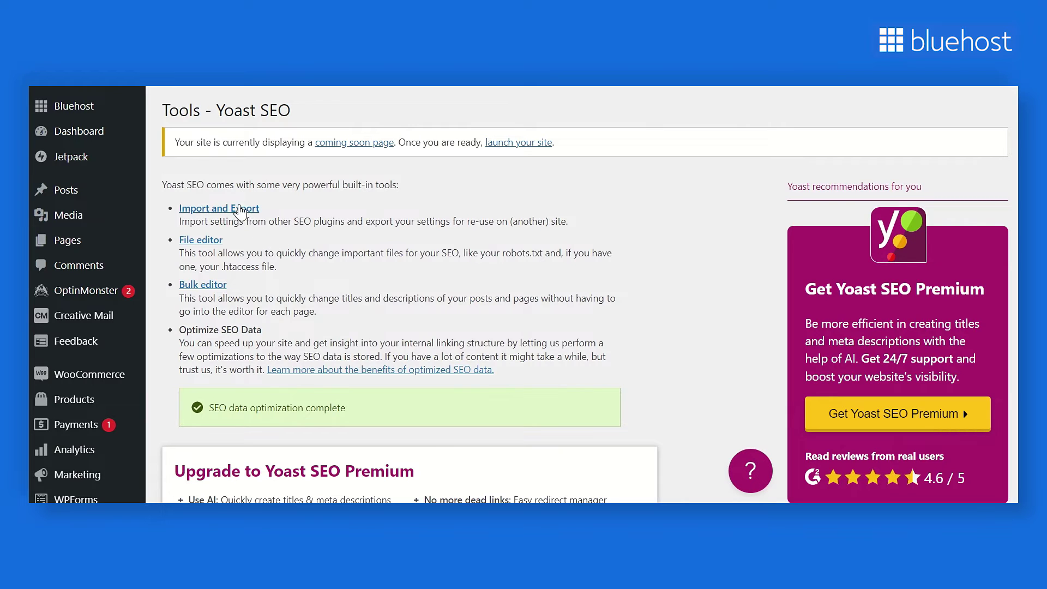
left_click(239, 210)
left_click(299, 225)
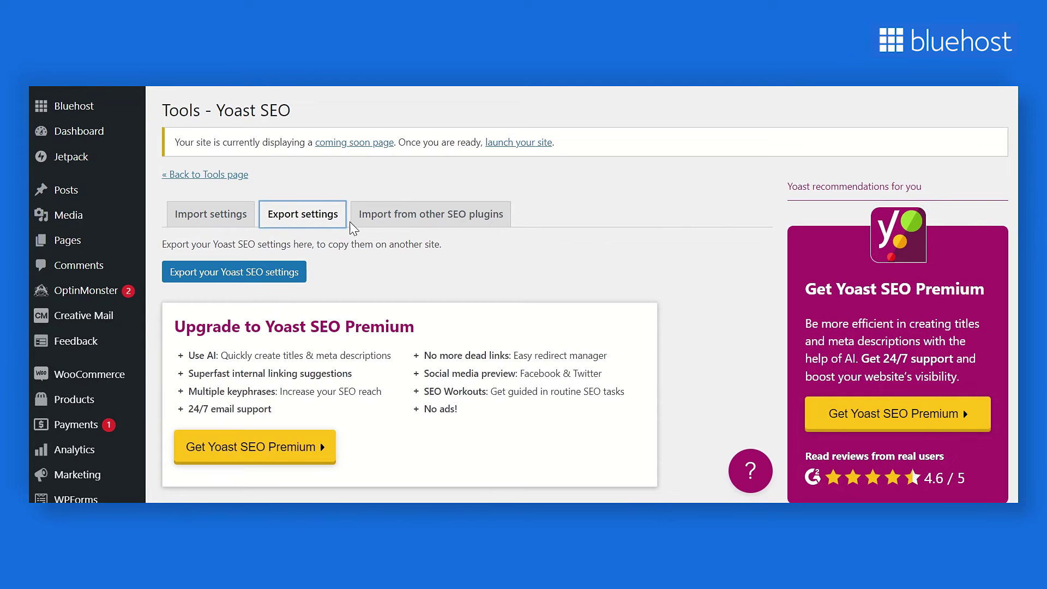
left_click(376, 228)
left_click(239, 231)
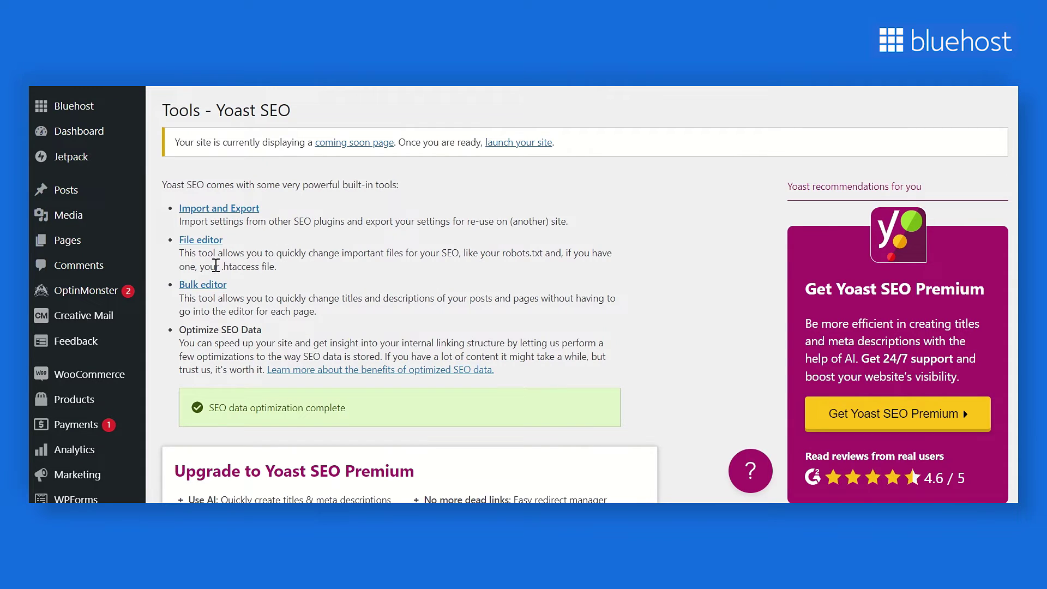
left_click(201, 240)
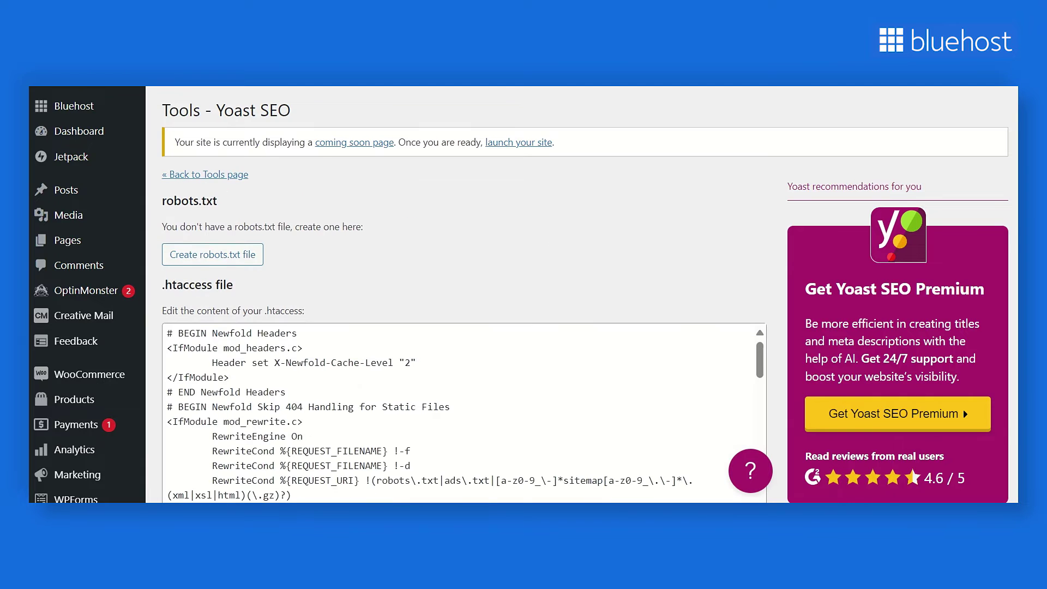
scroll(215, 244, "down", 3)
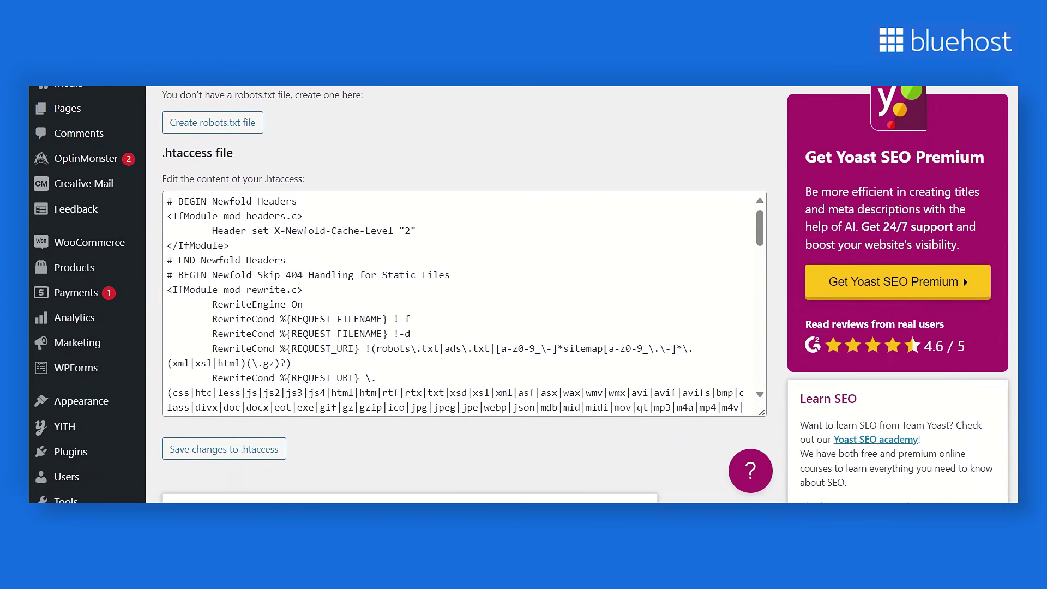
scroll(1015, 165, "up", 3)
scroll(1015, 163, "up", 2)
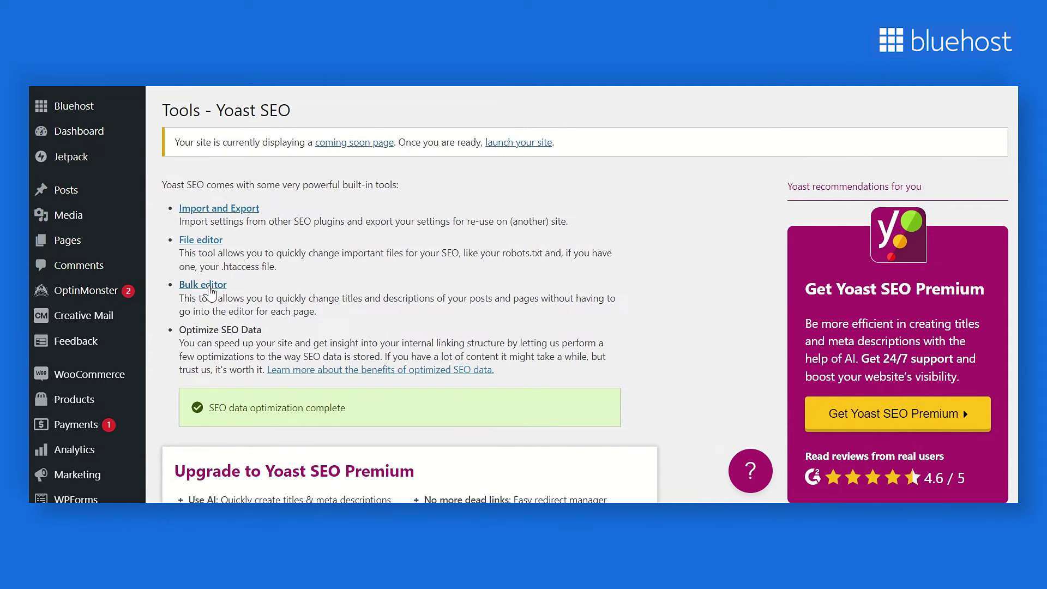
Open the Yoast bulk editor to review SEO titles of pages, products and posts.
left_click(210, 292)
scroll(210, 292, "down", 3)
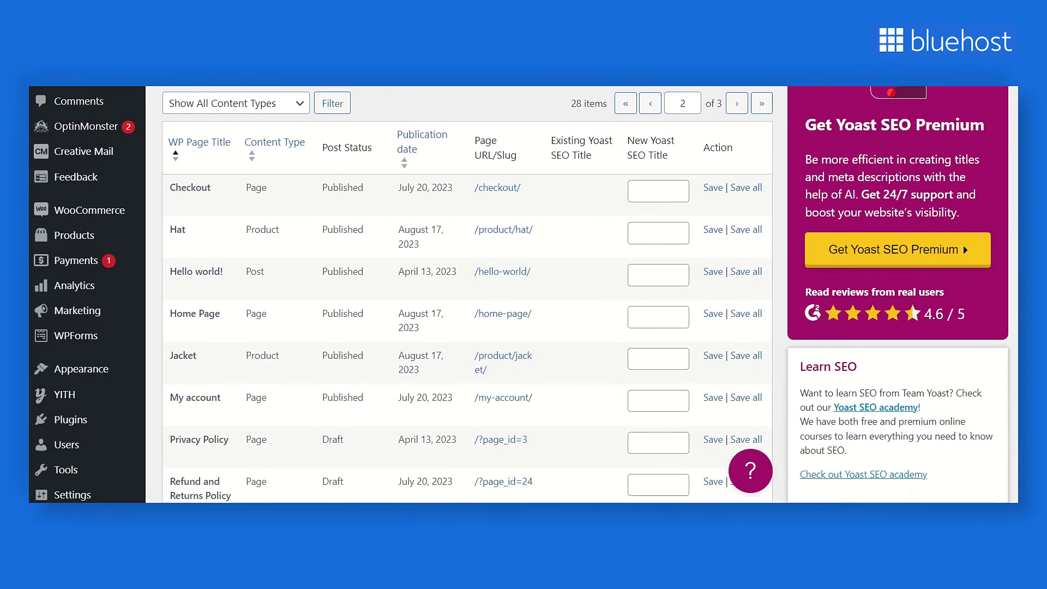
scroll(962, 239, "down", 2)
scroll(963, 239, "down", 2)
scroll(963, 240, "down", 2)
scroll(963, 240, "down", 1)
scroll(1002, 159, "up", 2)
scroll(1003, 159, "up", 2)
scroll(1004, 160, "up", 5)
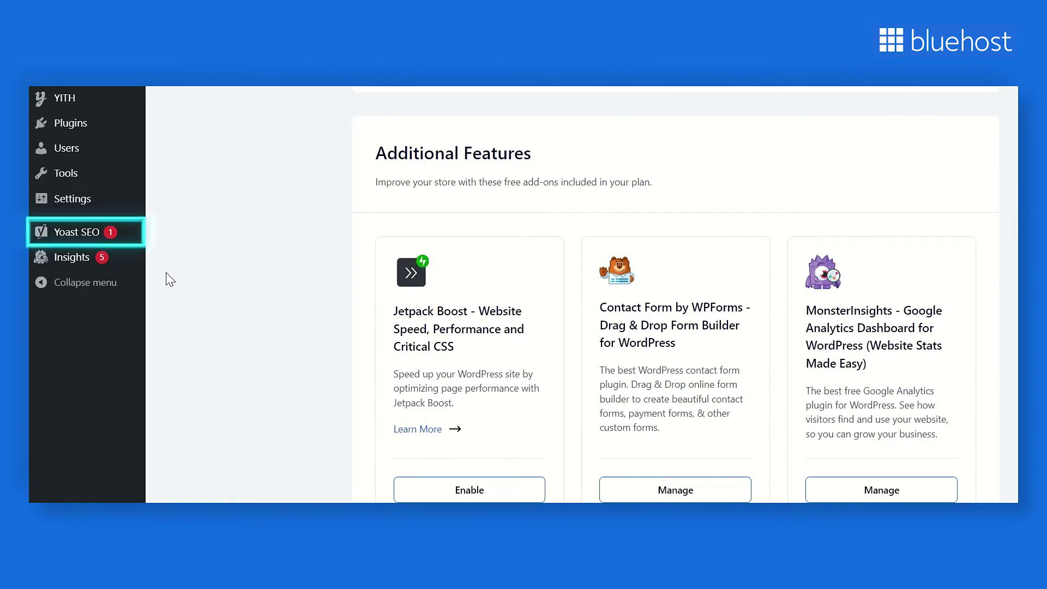
mouse_move(77, 232)
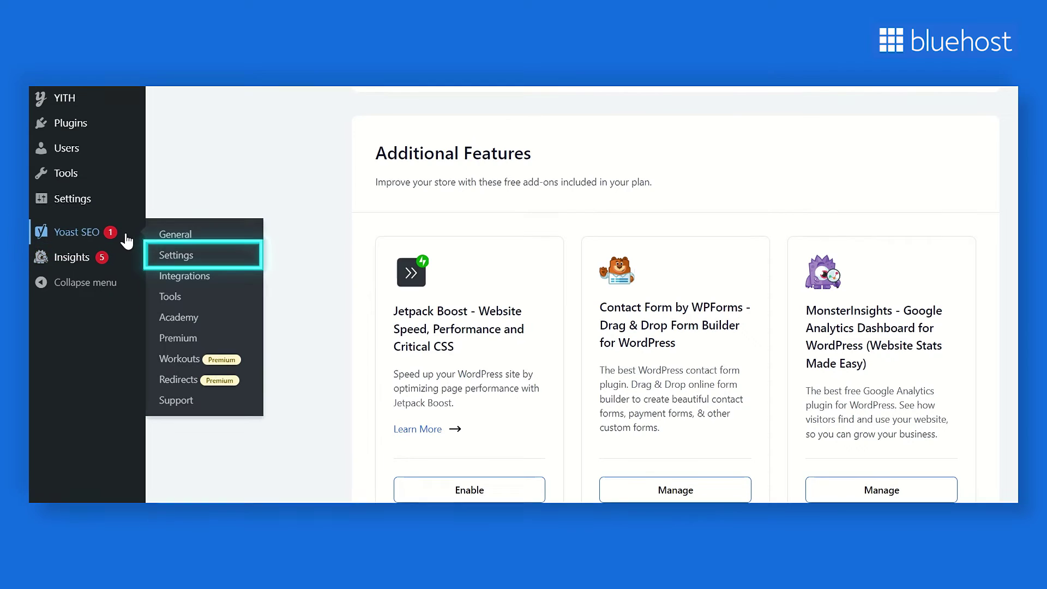
Toggle inclusive language analysis on and back off in Site features, then view Site basics.
left_click(235, 257)
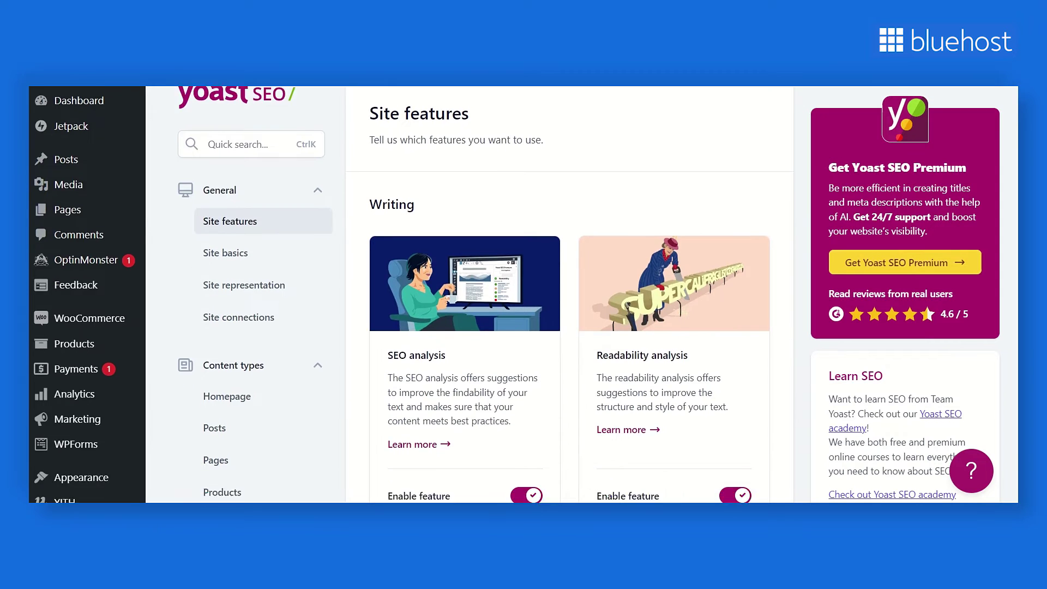
scroll(524, 295, "down", 5)
scroll(523, 295, "down", 2)
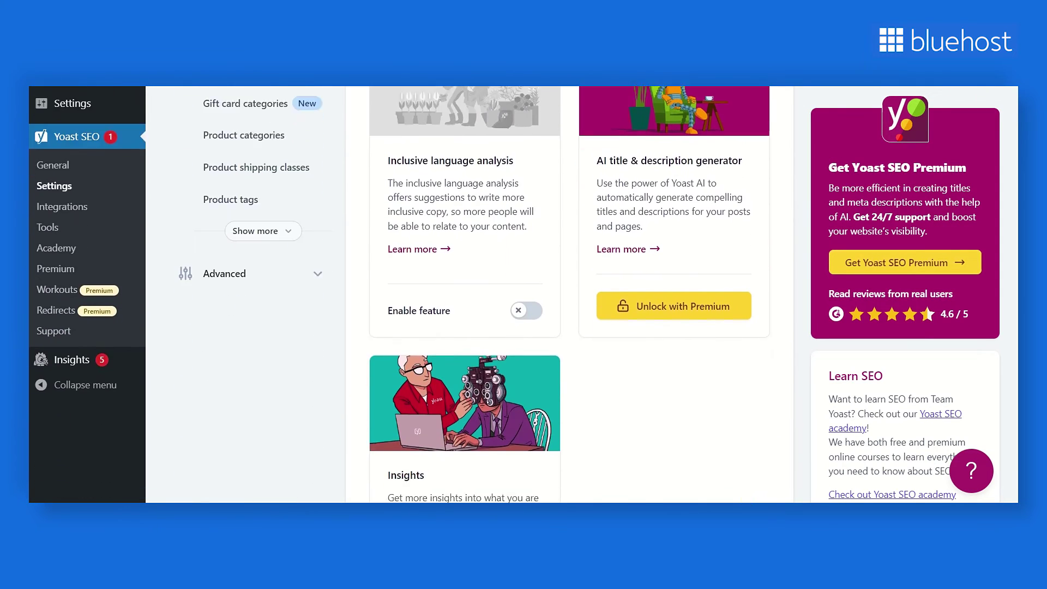
left_click(419, 250)
scroll(524, 295, "down", 3)
scroll(524, 294, "down", 3)
scroll(524, 295, "down", 2)
scroll(524, 295, "down", 1)
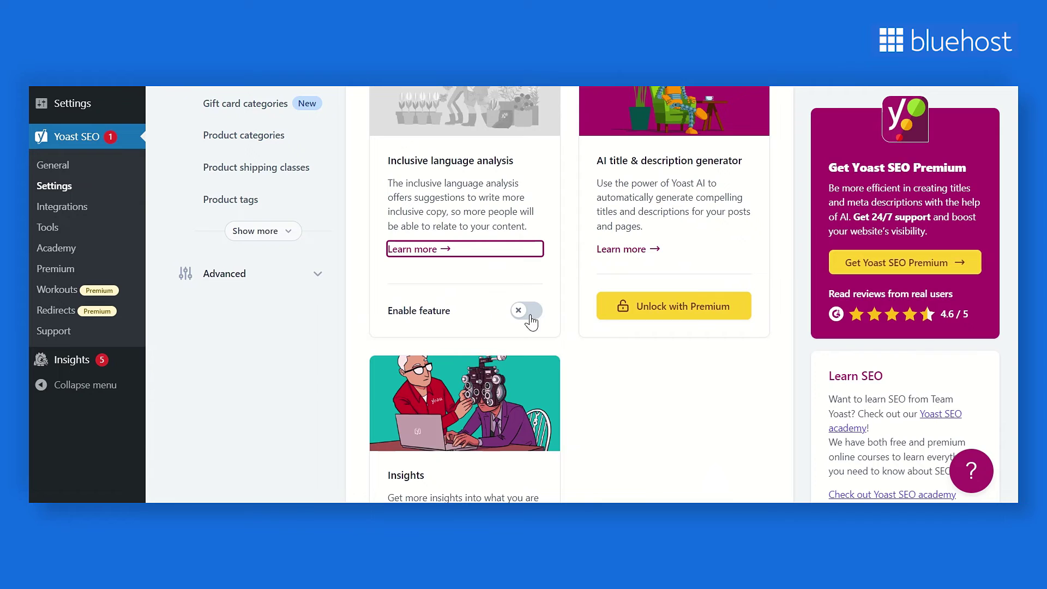
left_click(526, 313)
left_click(530, 314)
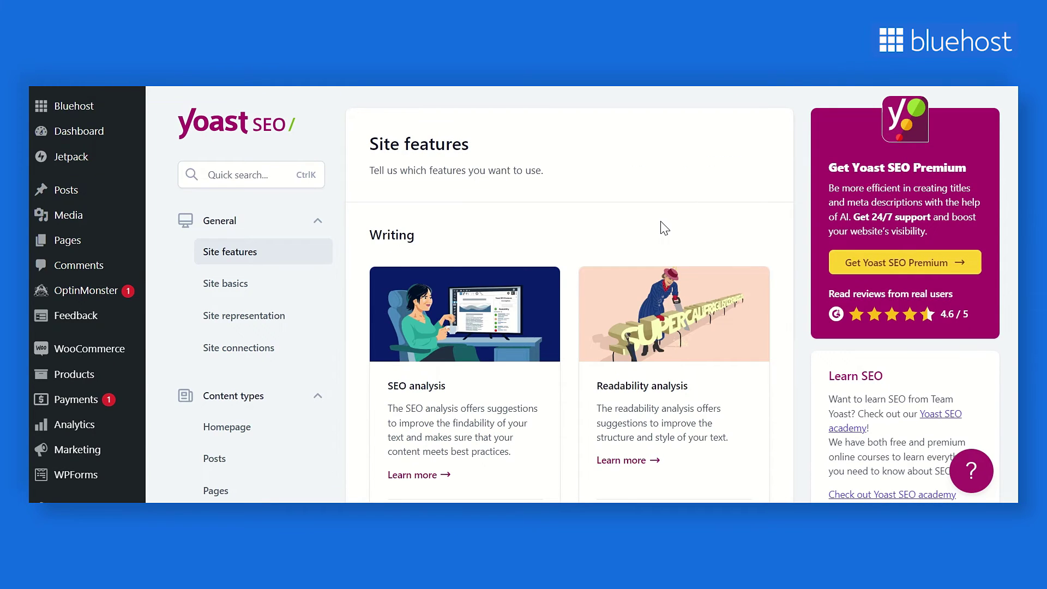
left_click(256, 285)
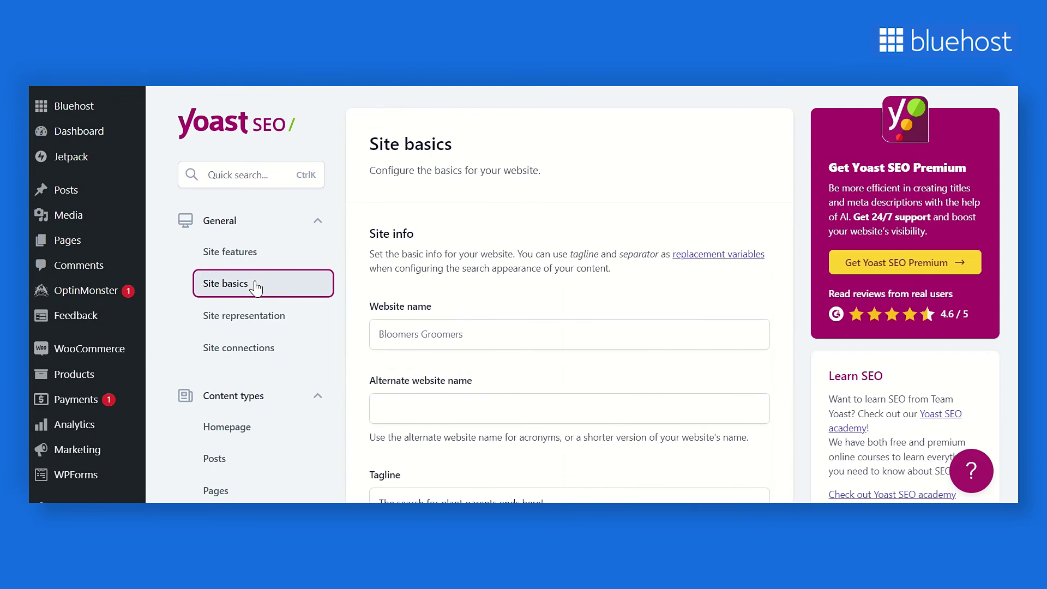
scroll(524, 327, "down", 2)
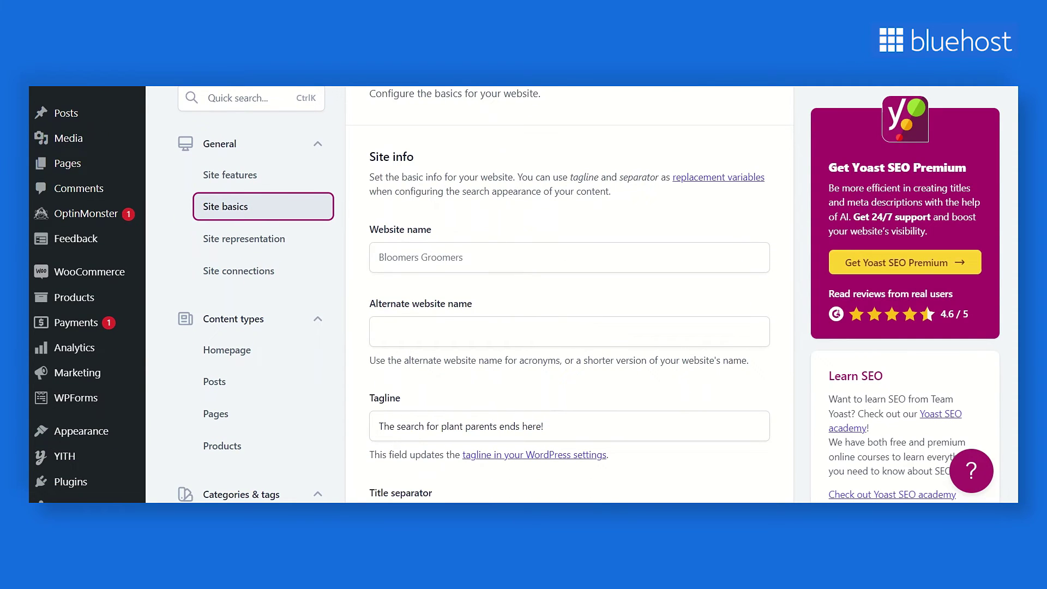
scroll(554, 373, "down", 3)
scroll(554, 374, "down", 3)
scroll(553, 373, "down", 1)
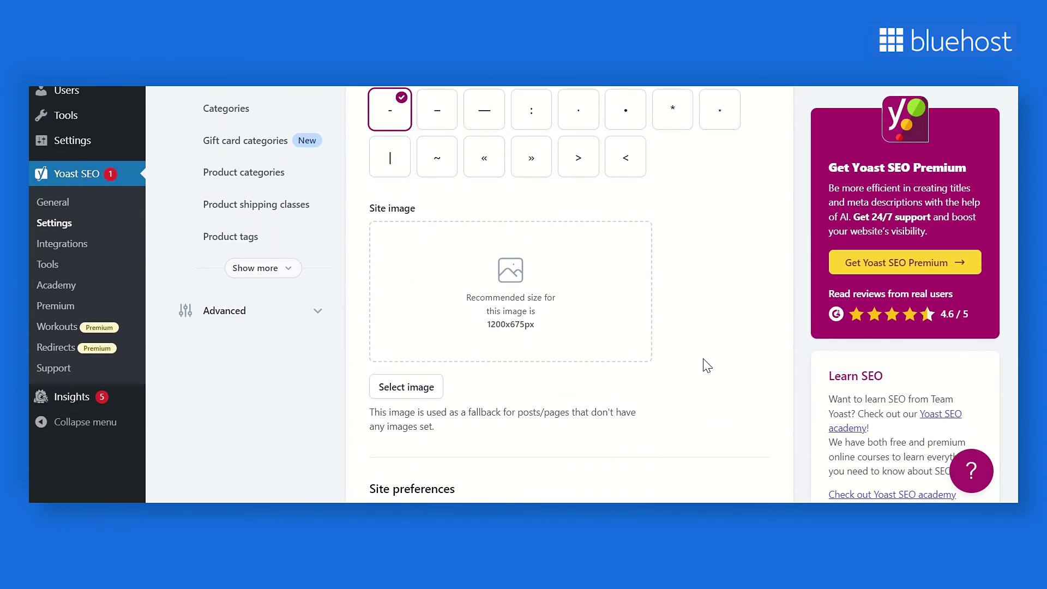
scroll(1010, 392, "down", 3)
scroll(1011, 393, "down", 3)
scroll(1011, 392, "down", 3)
scroll(1012, 392, "down", 5)
scroll(1011, 393, "down", 2)
scroll(1012, 396, "up", 5)
scroll(1010, 359, "up", 4)
scroll(762, 341, "up", 3)
Save site basics, set the organization name to 'Bloomers Groomers', save, then view Site connections.
left_click(421, 489)
left_click(270, 315)
scroll(683, 316, "down", 2)
scroll(682, 316, "down", 2)
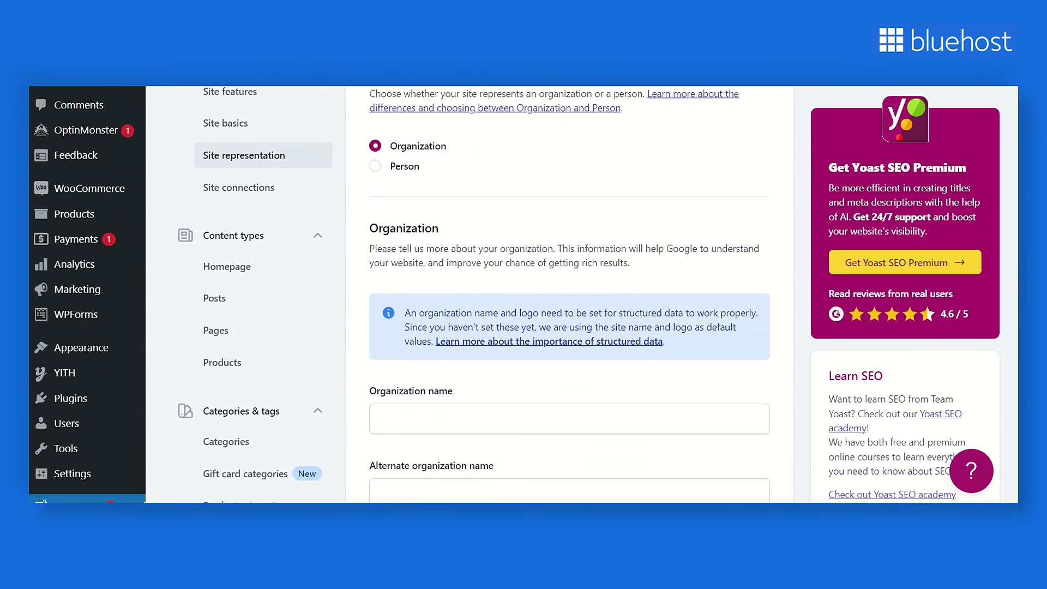
scroll(683, 316, "down", 1)
scroll(842, 243, "down", 1)
left_click(630, 221)
type("Bloomers Groomers")
scroll(629, 217, "down", 5)
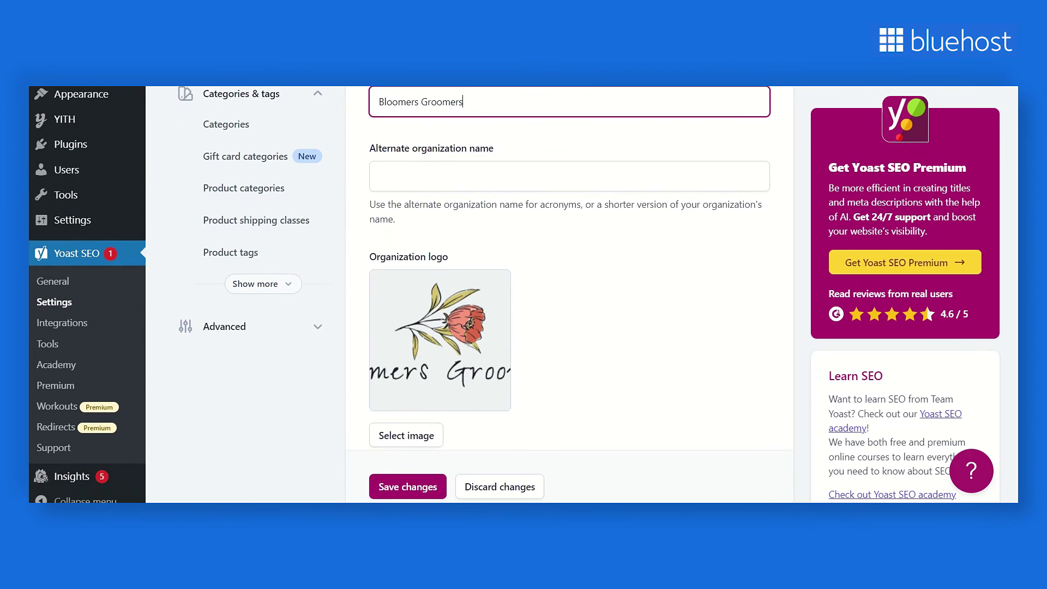
scroll(569, 270, "down", 2)
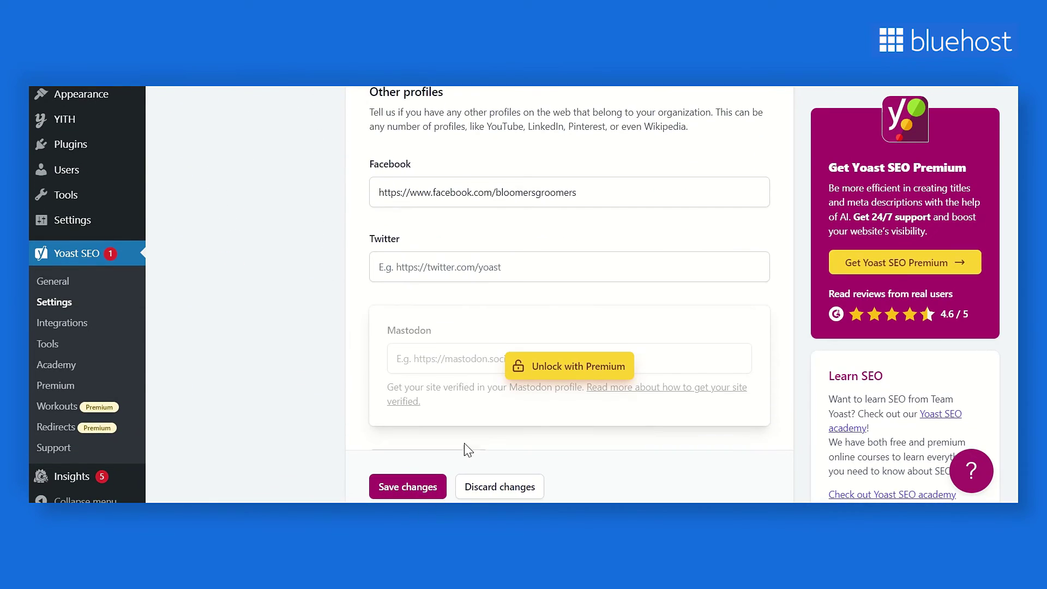
left_click(417, 486)
left_click(311, 351)
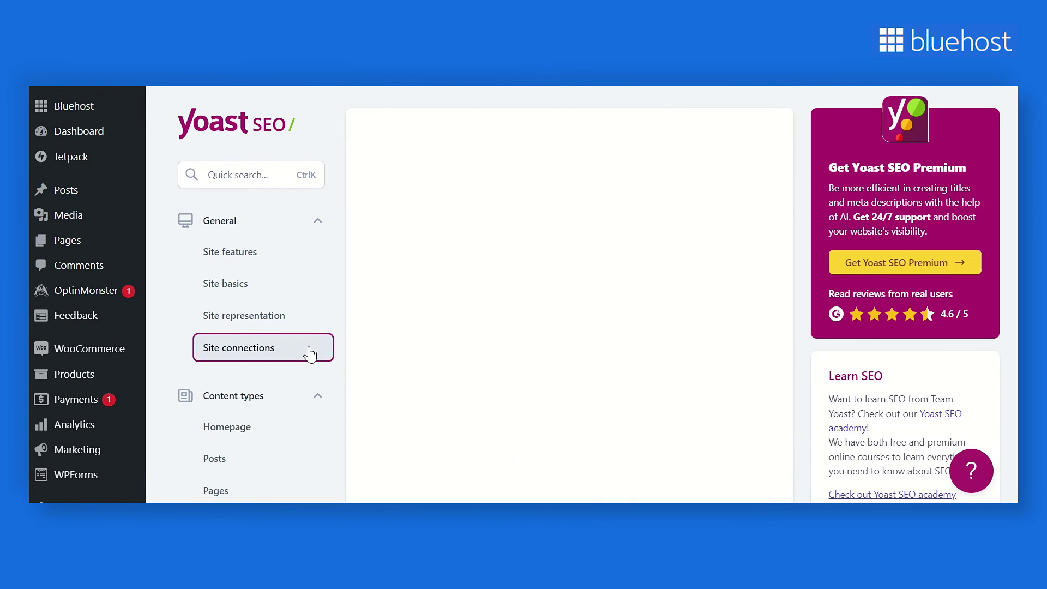
scroll(569, 295, "down", 3)
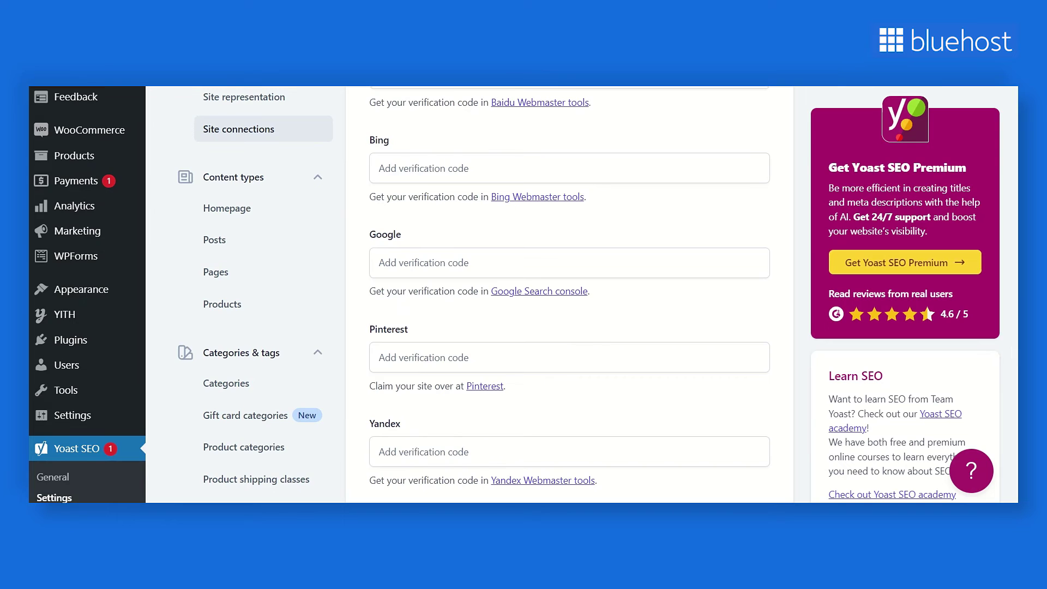
scroll(570, 294, "down", 2)
scroll(1018, 219, "up", 4)
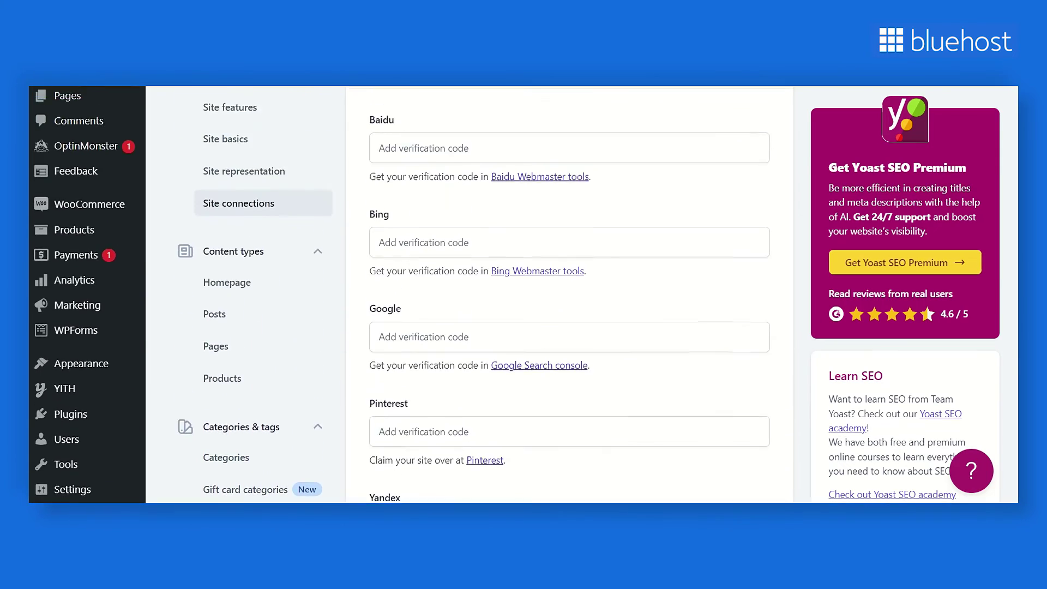
scroll(569, 294, "down", 1)
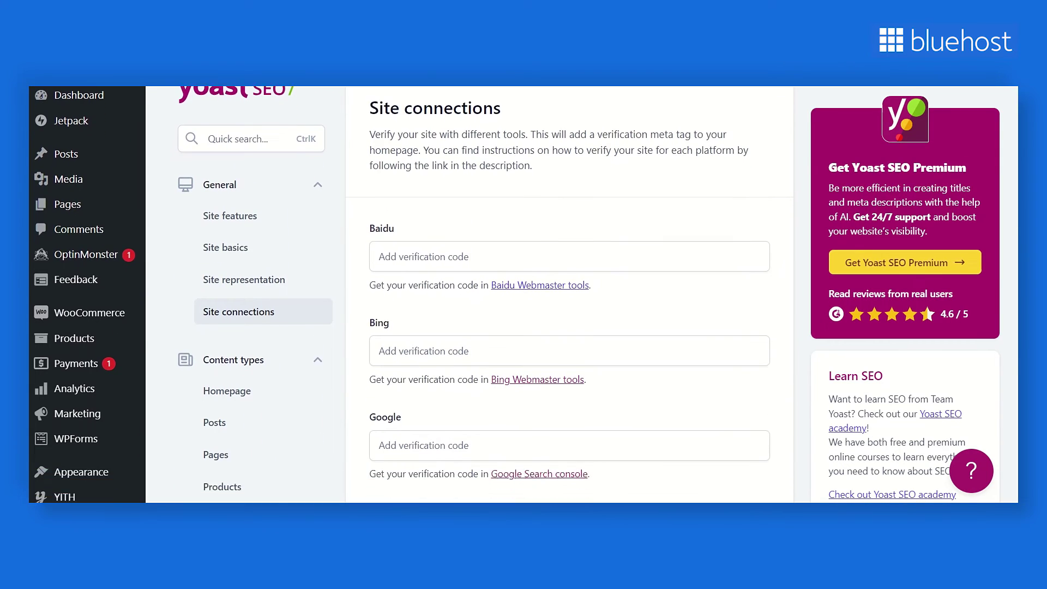
scroll(569, 294, "down", 1)
scroll(569, 294, "down", 2)
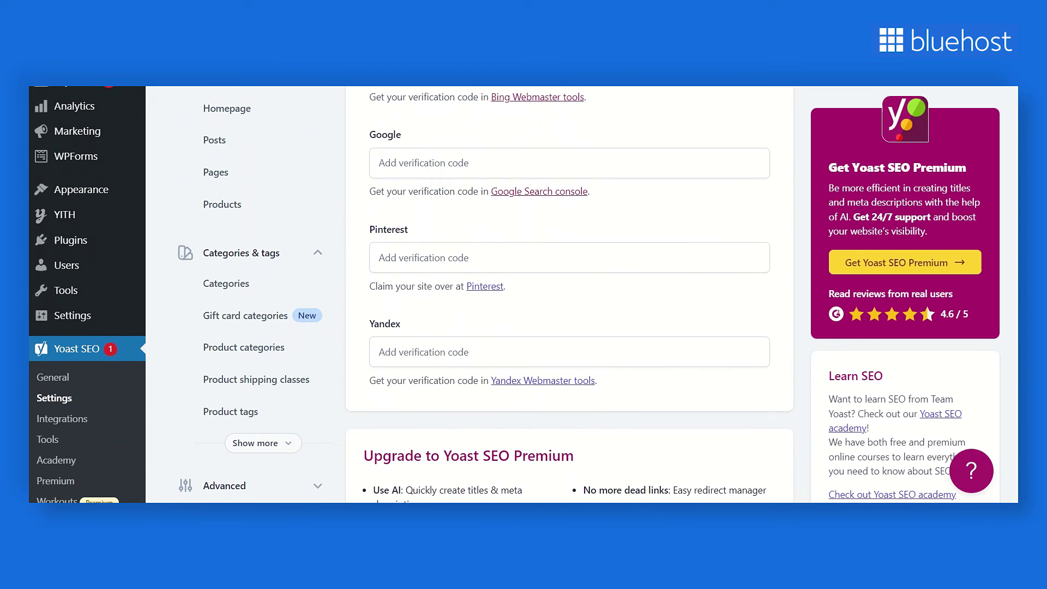
Hide category archives from search results and start a default category meta description.
left_click(275, 288)
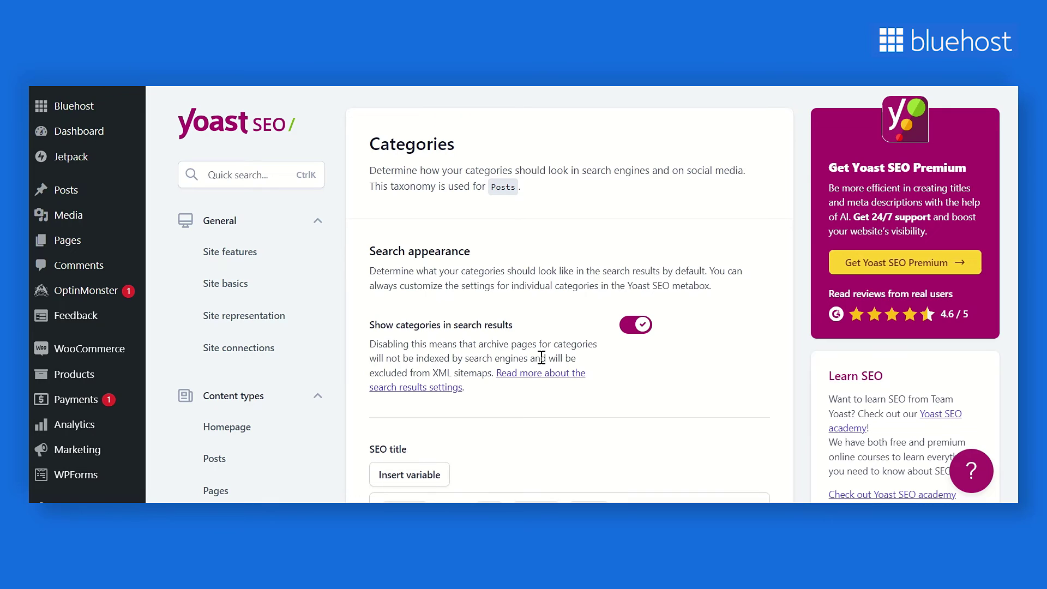
left_click(635, 325)
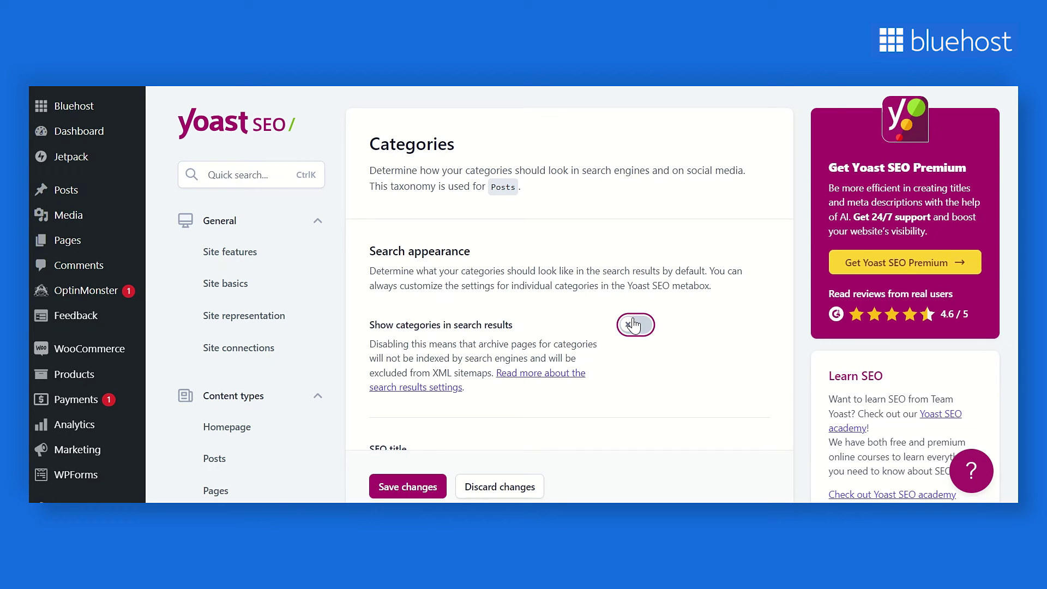
scroll(793, 319, "down", 3)
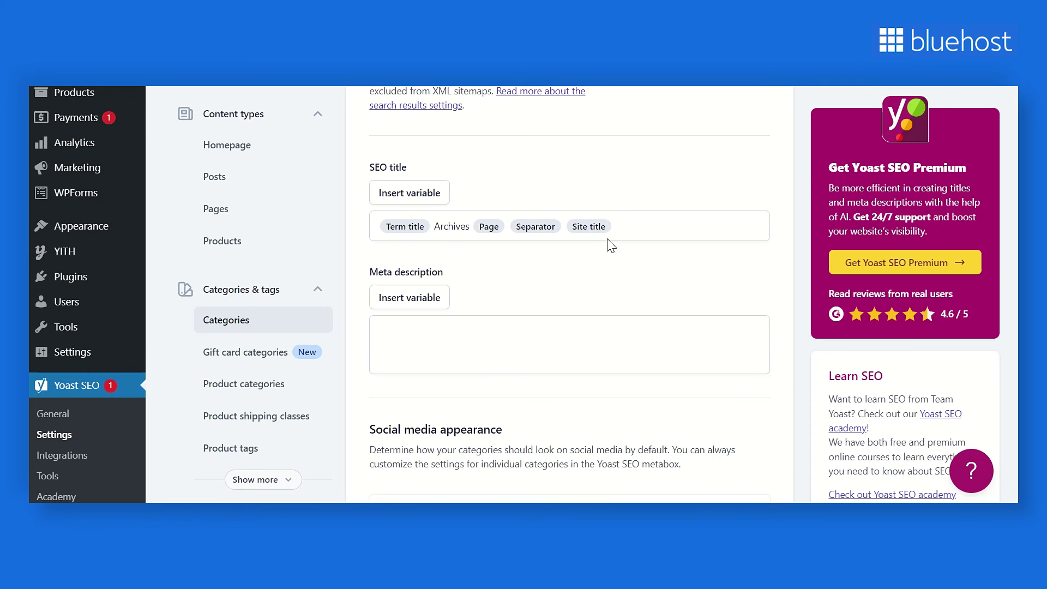
left_click(525, 325)
type("Welcome to Bloomers Groomers. This is the meta description for the website. Keep the character limit up to 155 characters.")
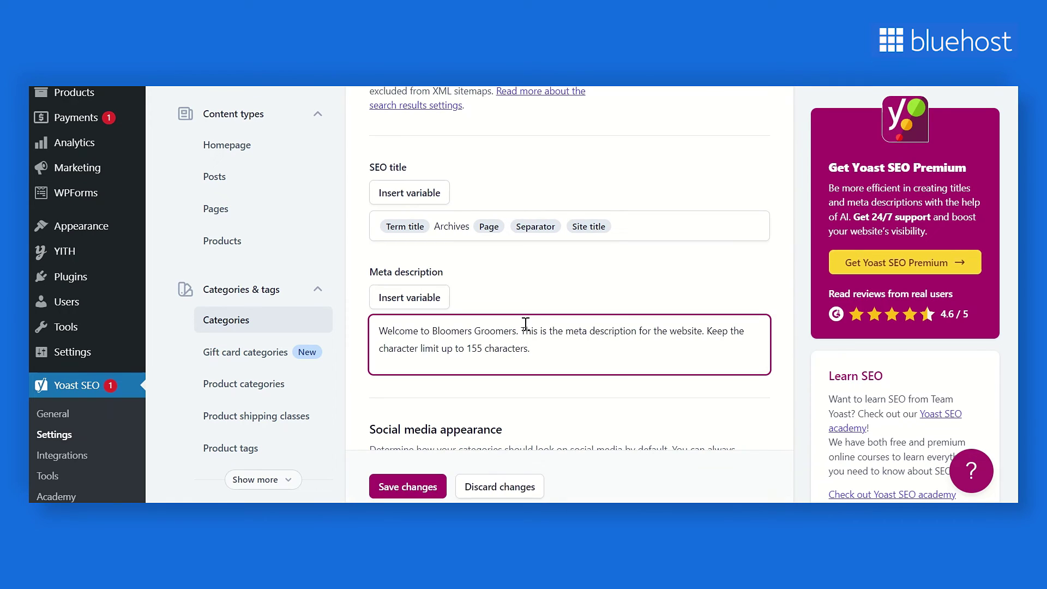
scroll(570, 270, "down", 3)
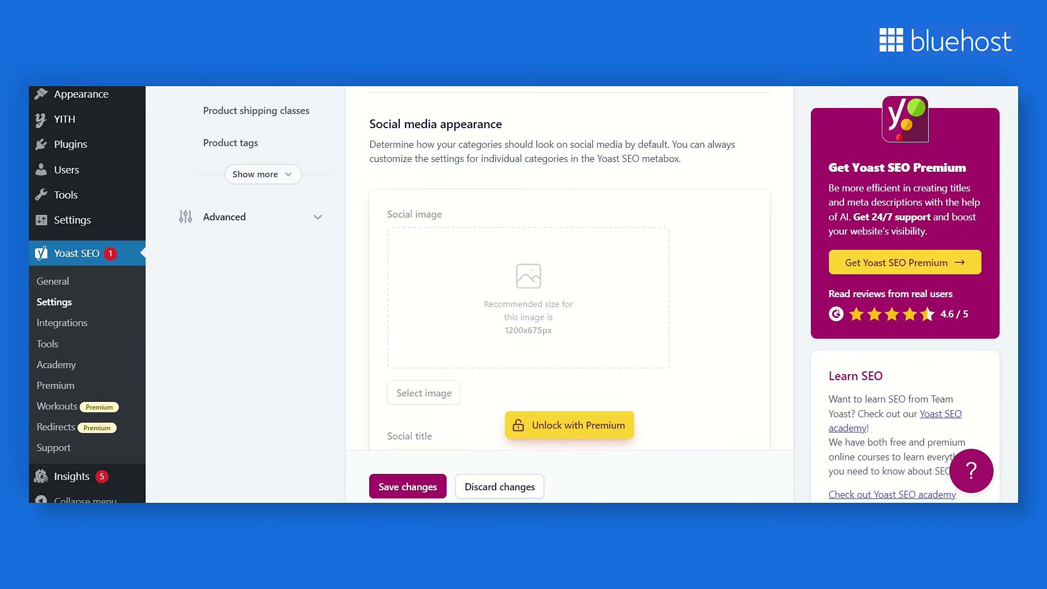
scroll(1012, 364, "down", 2)
scroll(1013, 364, "down", 3)
scroll(1012, 364, "down", 3)
scroll(1013, 380, "down", 1)
scroll(1014, 393, "down", 1)
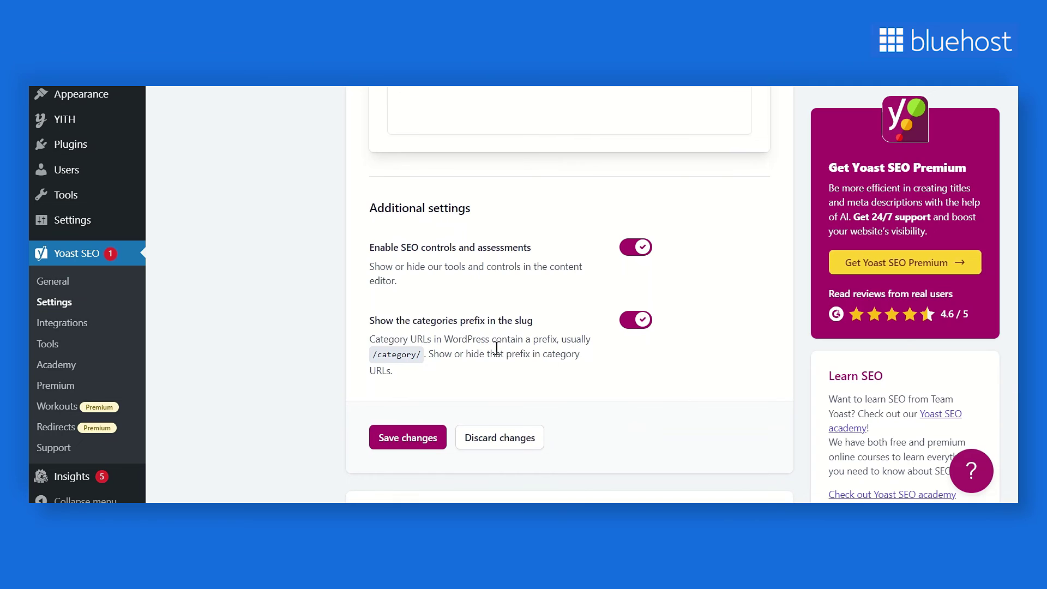
Toggle category SEO controls off and on, try disabling the category URL prefix, and save.
left_click(628, 257)
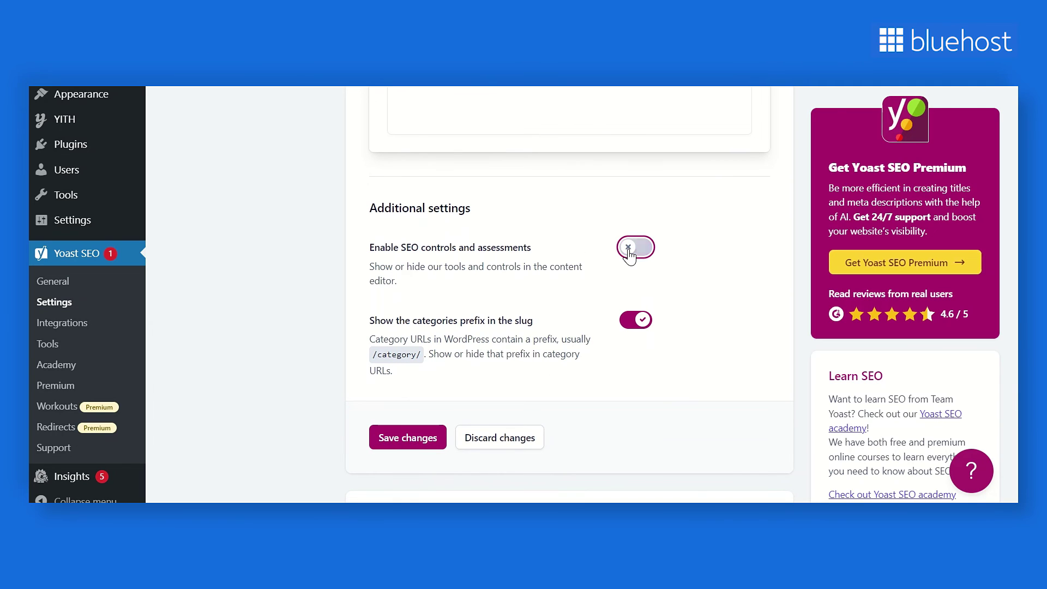
left_click(628, 253)
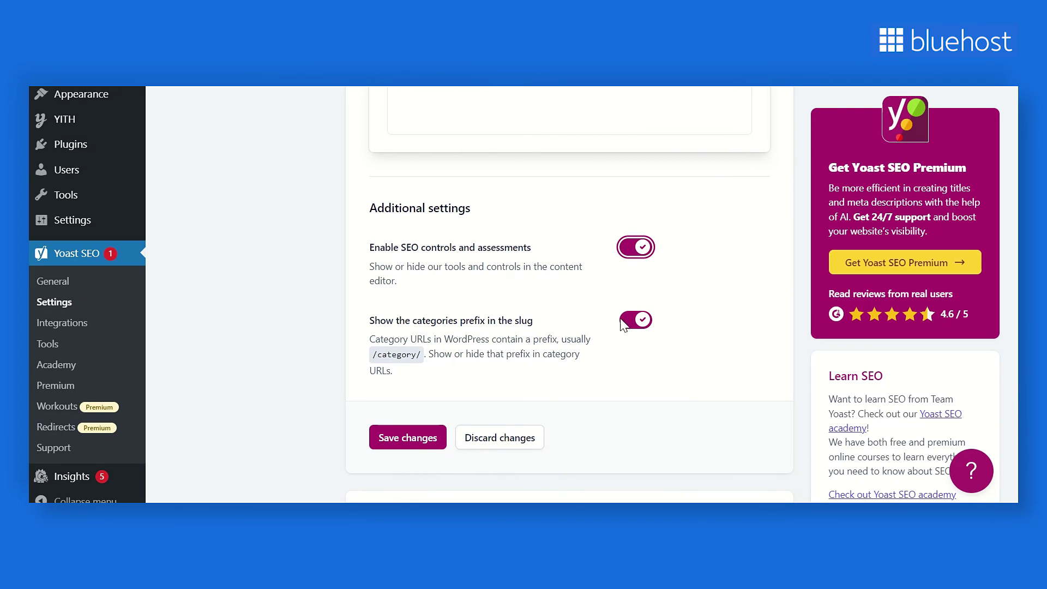
left_click(636, 323)
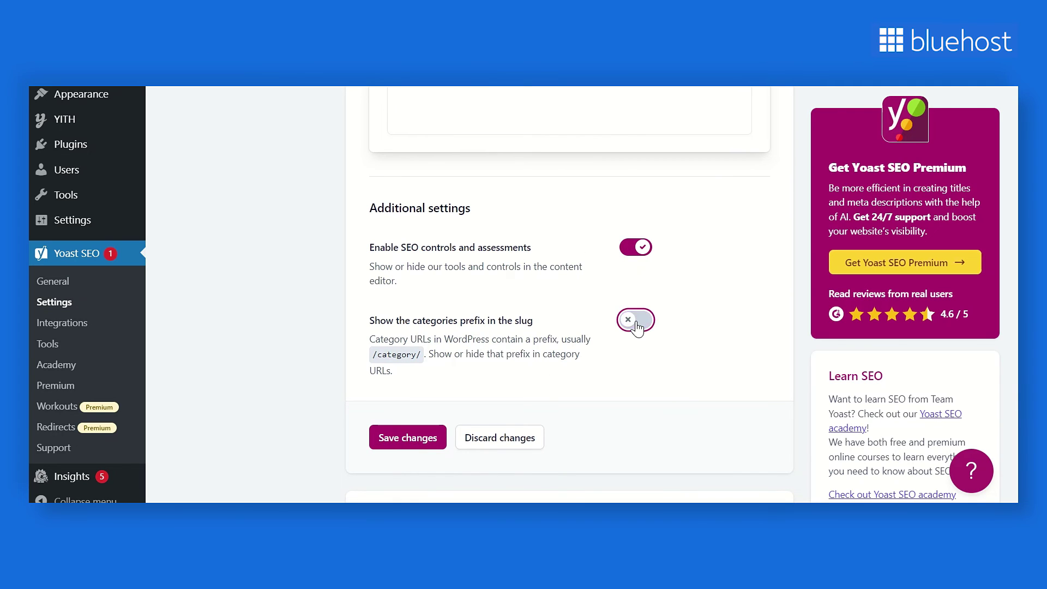
left_click(403, 445)
scroll(338, 354, "up", 5)
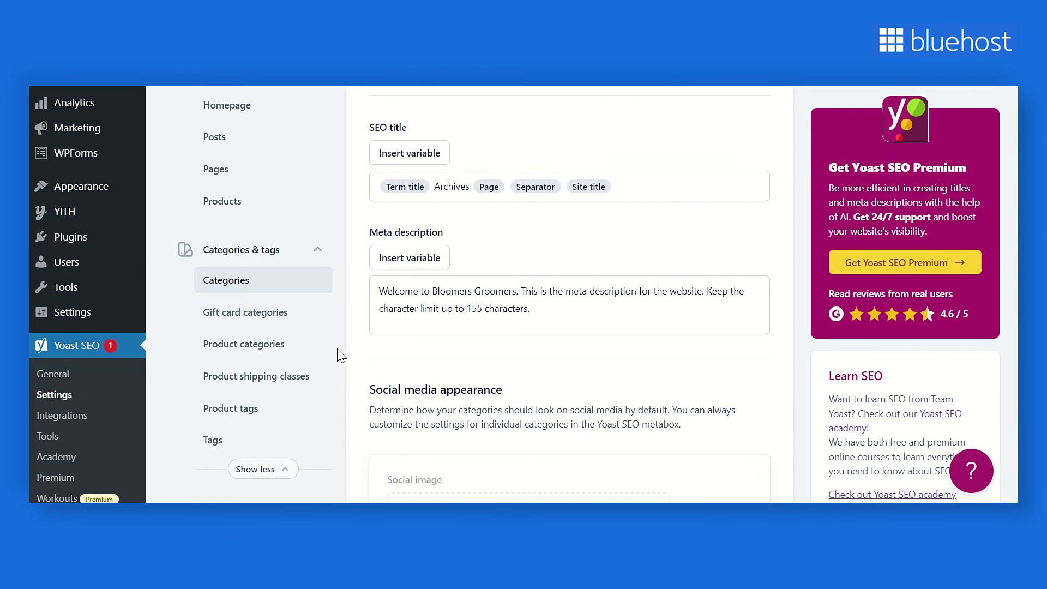
scroll(339, 355, "down", 5)
Expand the Advanced settings group to reach the Crawl optimization options.
left_click(310, 201)
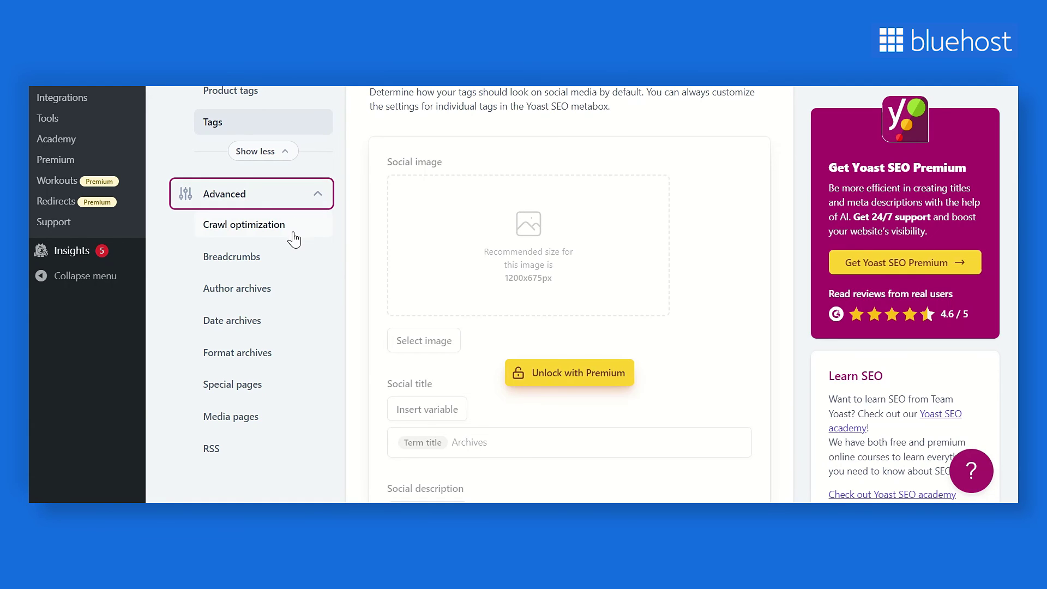
left_click(291, 229)
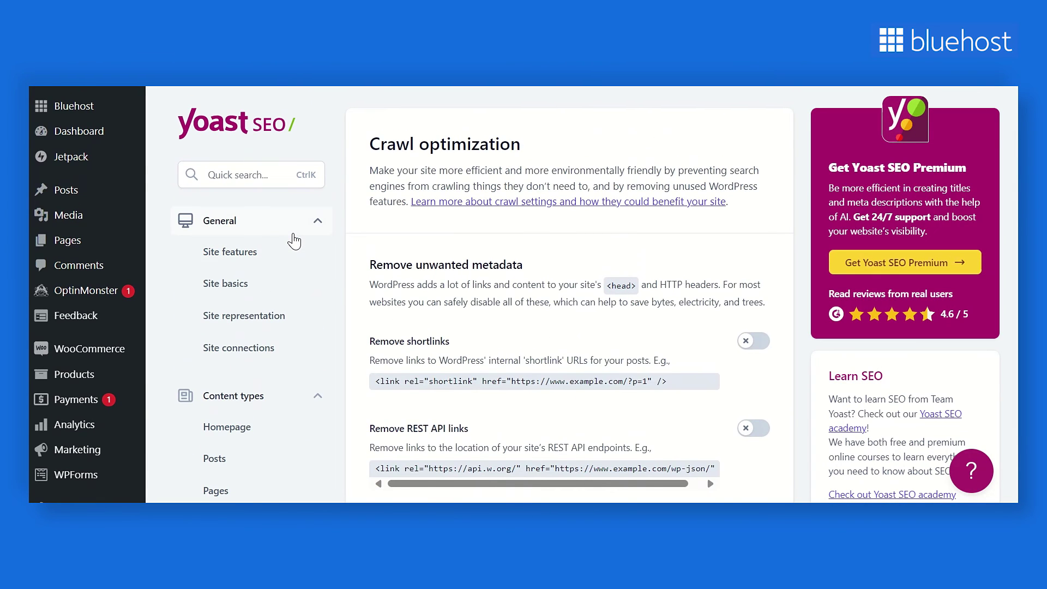